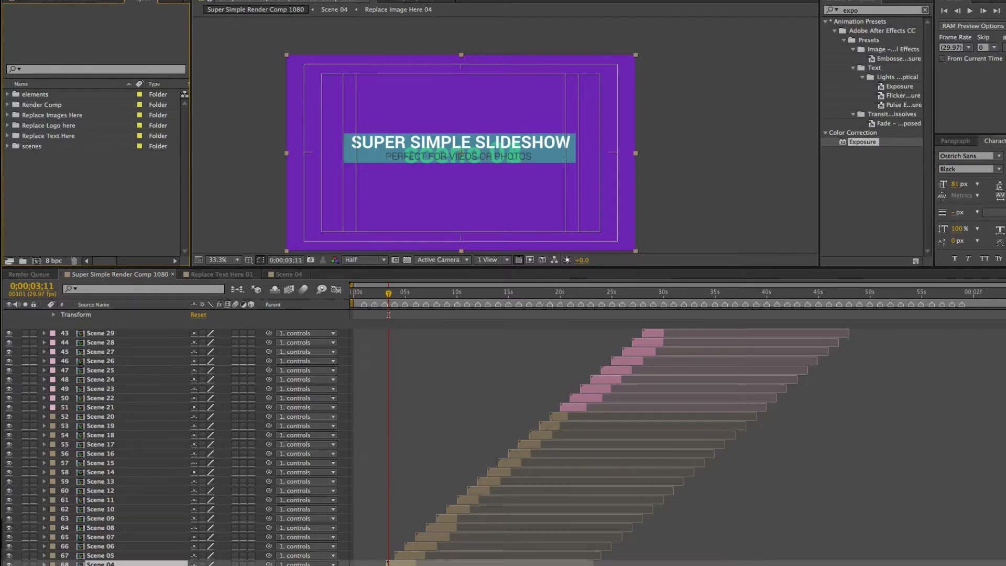
# Step: Collapse the expanded Scene 30 layer in the Super Simple Render Comp 1080 timeline
pyautogui.press('super+z')
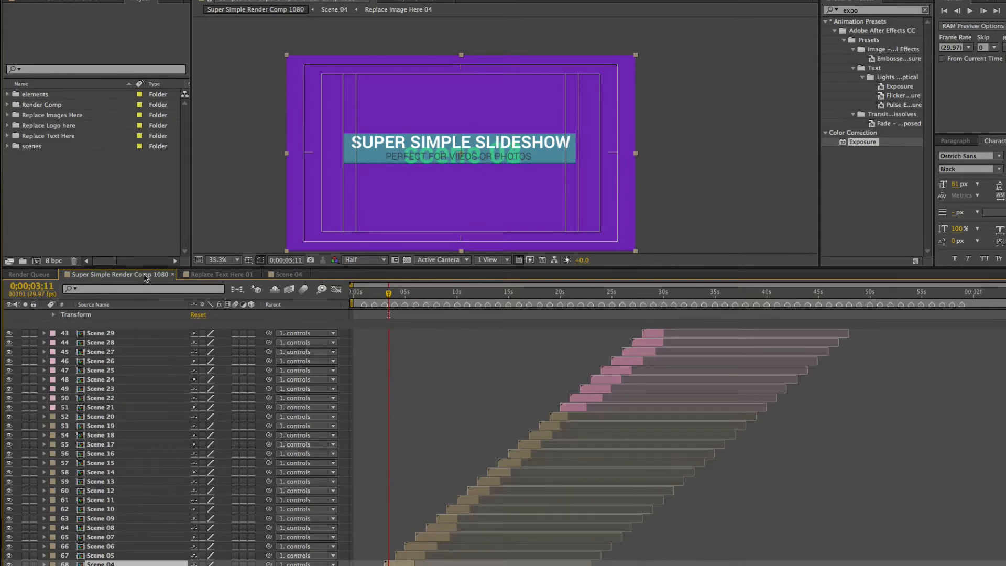
pyautogui.scroll(5, 387, 315)
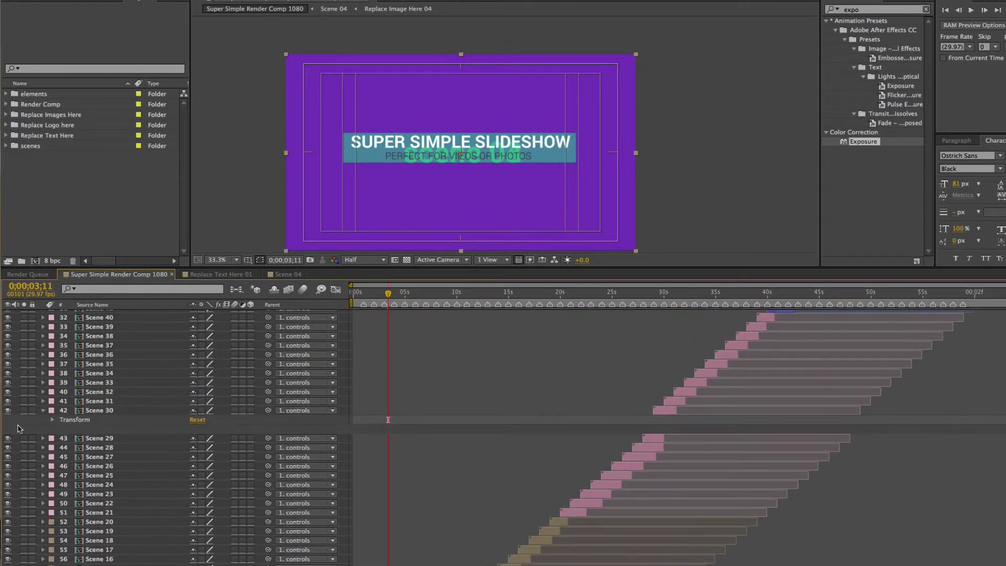
pyautogui.click(43, 408)
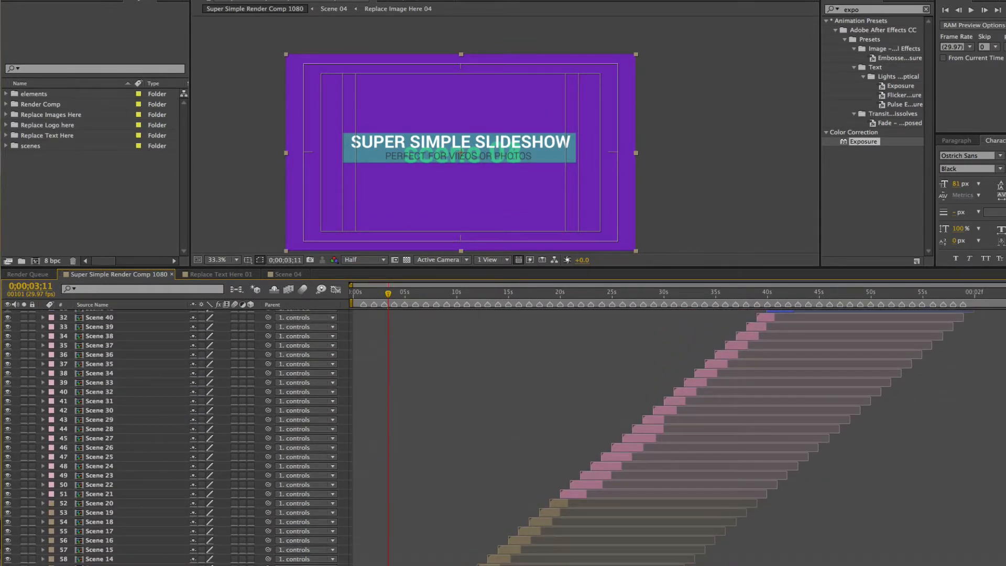
pyautogui.scroll(14, 142, 403)
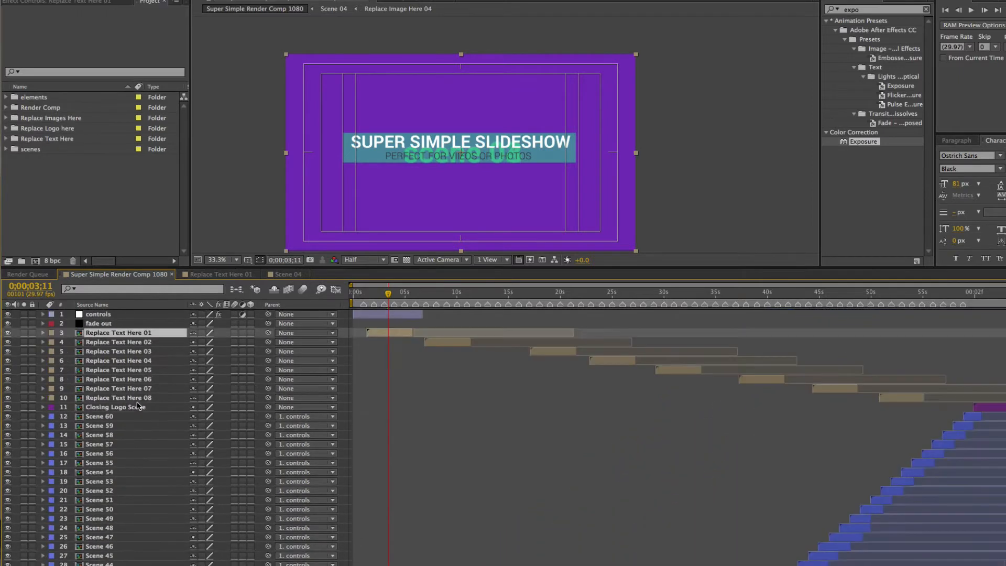
# Step: Select the controls layer and display its effect settings
pyautogui.moveTo(401, 334)
pyautogui.mouseDown()
pyautogui.moveTo(462, 333)
pyautogui.moveTo(403, 334)
pyautogui.mouseUp()
pyautogui.click(127, 313)
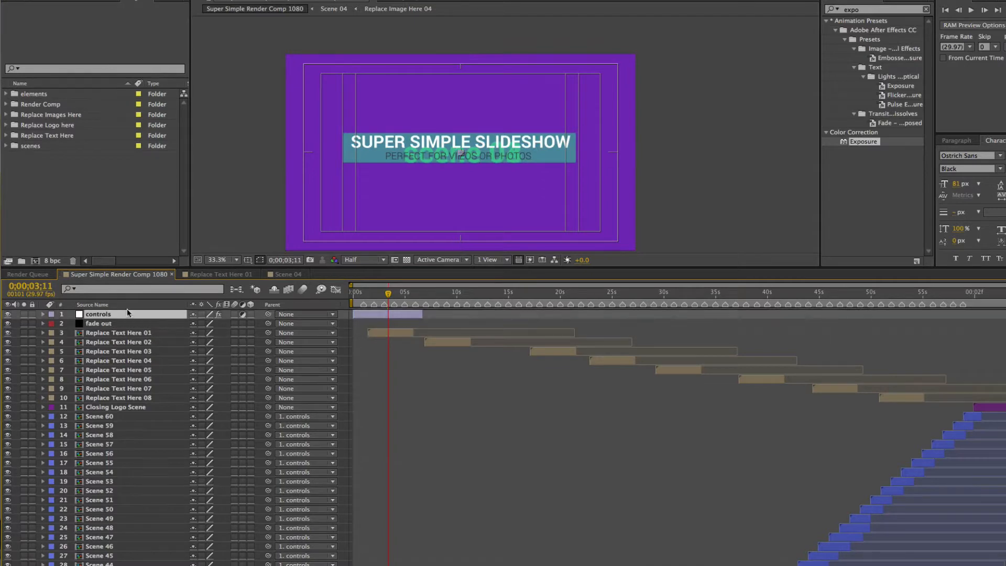
pyautogui.click(60, 1)
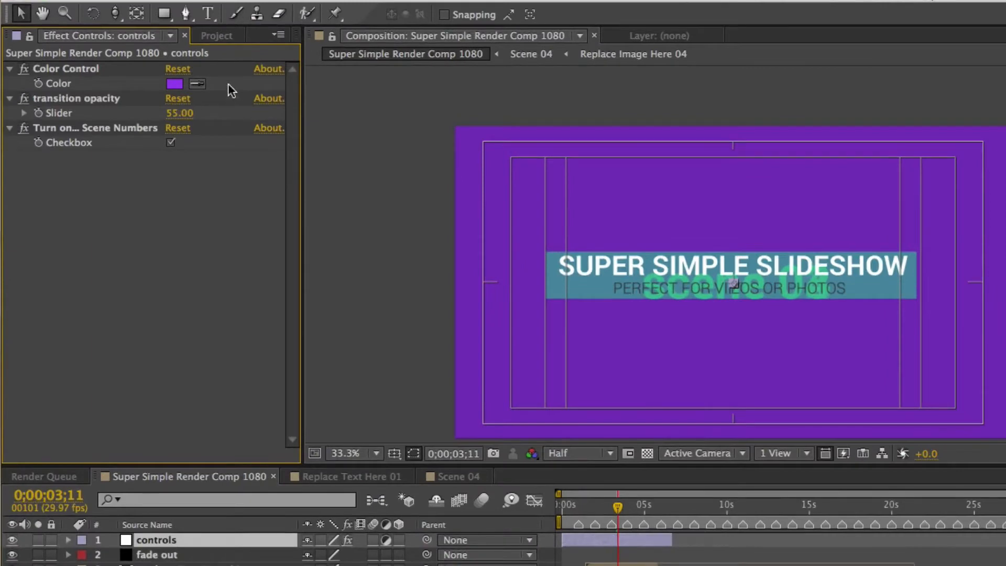
pyautogui.click(175, 84)
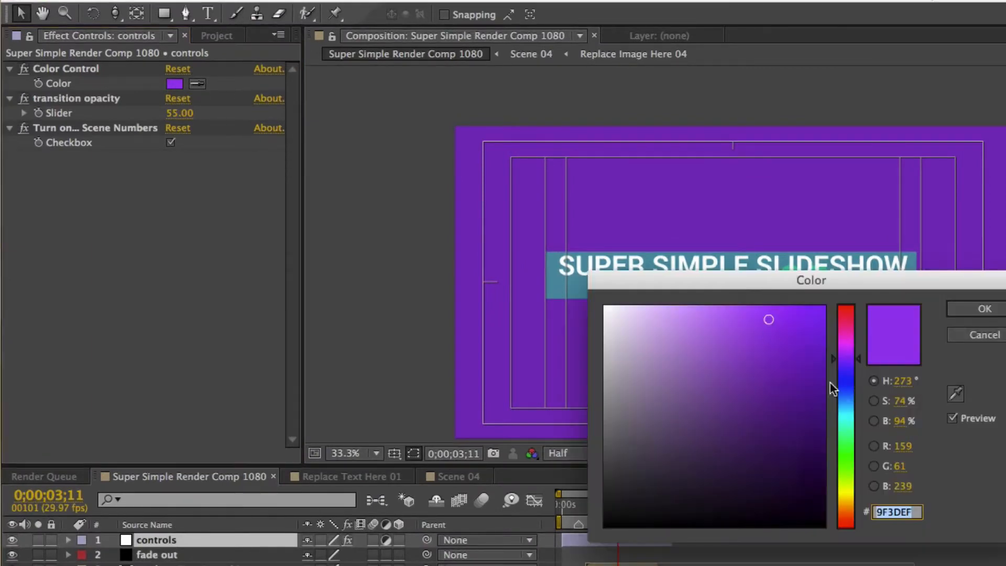
pyautogui.moveTo(849, 398); pyautogui.dragTo(846, 357)
pyautogui.click(973, 335)
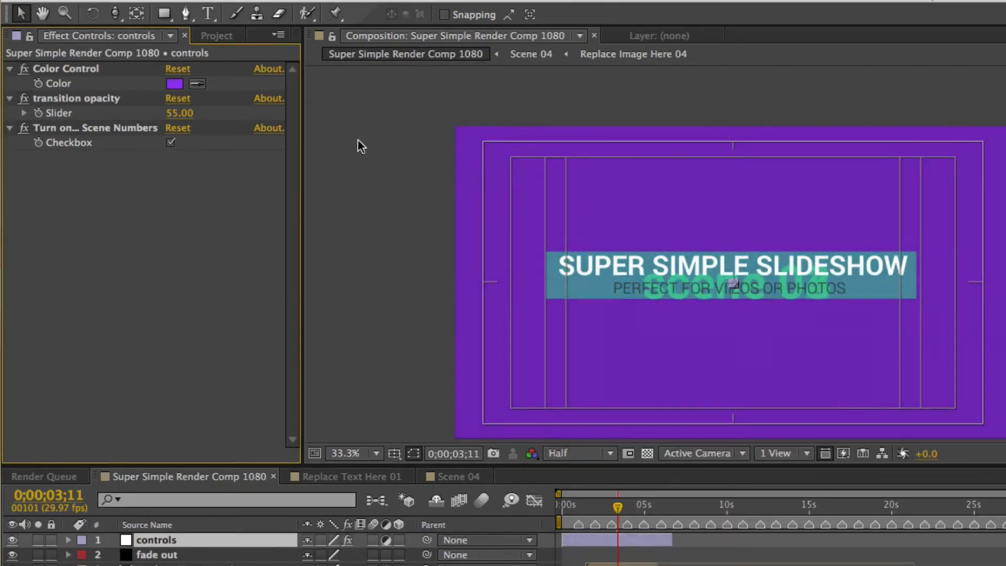
# Step: Set the controls layer's transition opacity slider to 60 and turn off the scene numbers
pyautogui.moveTo(173, 121)
pyautogui.mouseDown()
pyautogui.moveTo(285, 118)
pyautogui.moveTo(137, 115)
pyautogui.moveTo(198, 114)
pyautogui.moveTo(184, 113)
pyautogui.mouseUp()
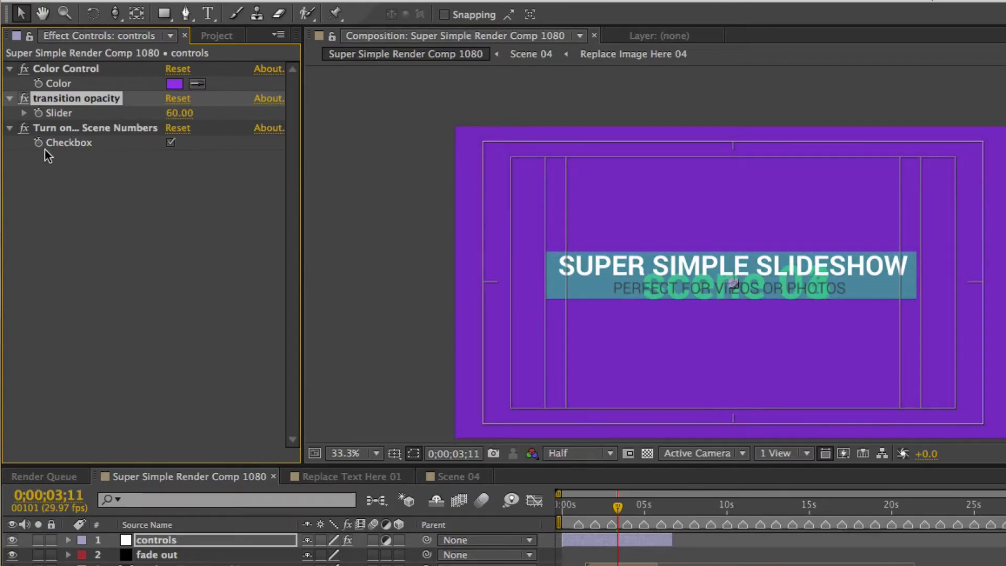
pyautogui.click(122, 129)
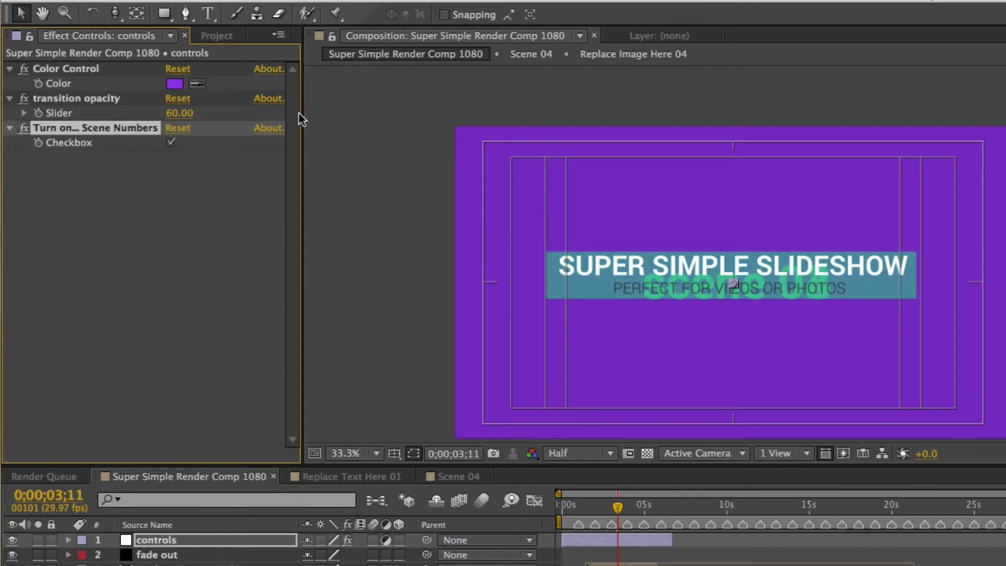
pyautogui.click(752, 507)
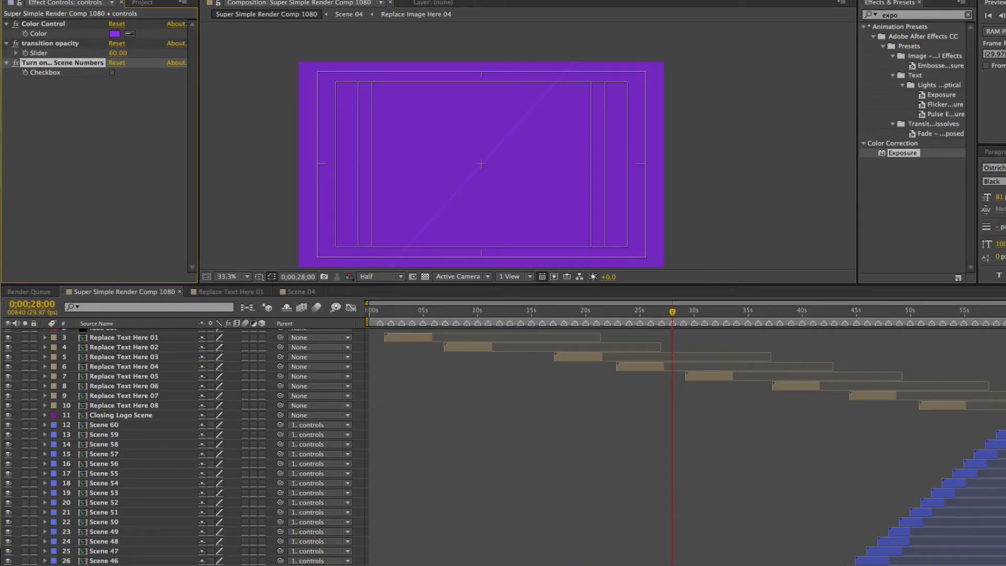
# Step: Preview the Closing Logo Scene layer at the end of the composition, around 0;01;02;16
pyautogui.click(1005, 310)
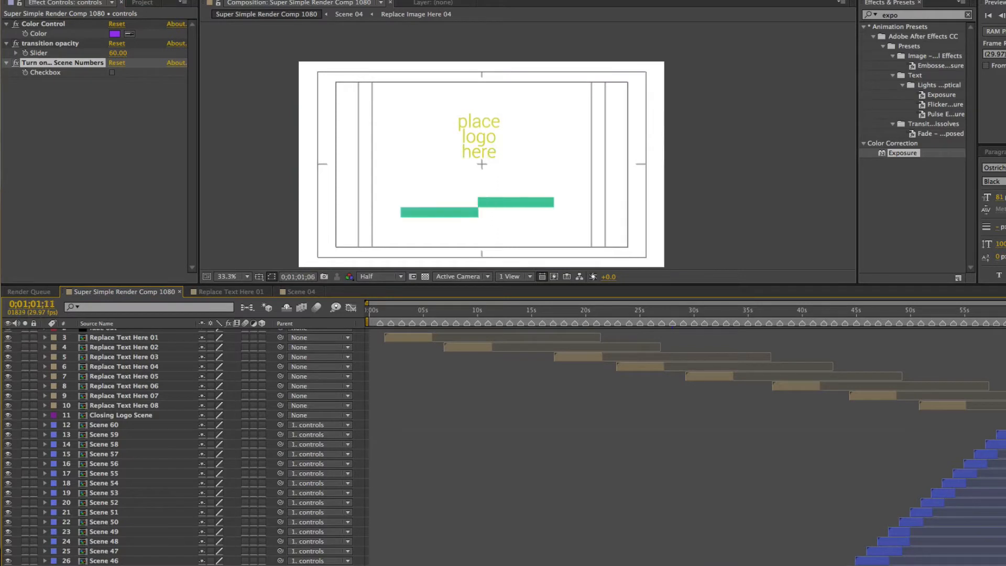
pyautogui.click(128, 416)
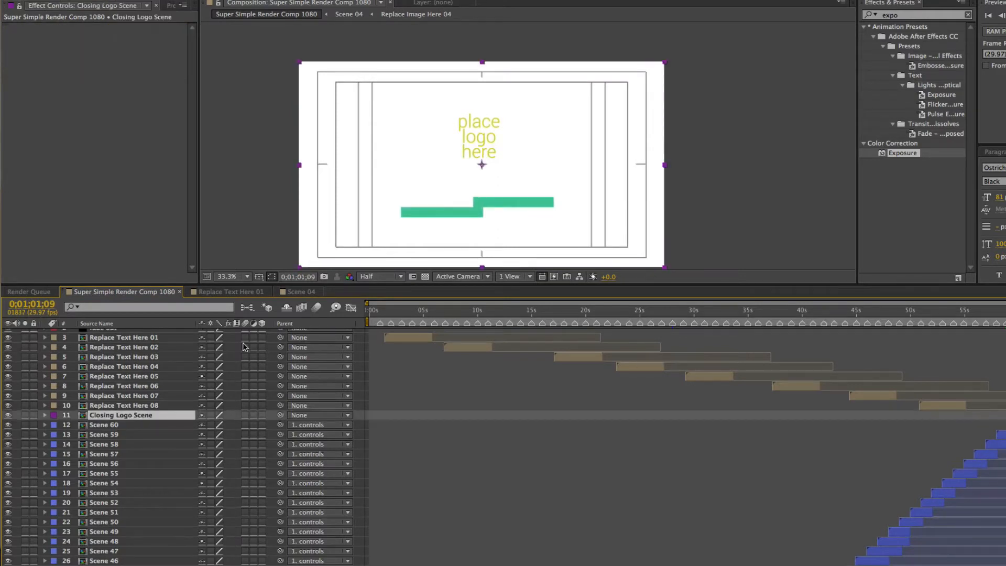
pyautogui.moveTo(1005, 310); pyautogui.dragTo(1005, 311)
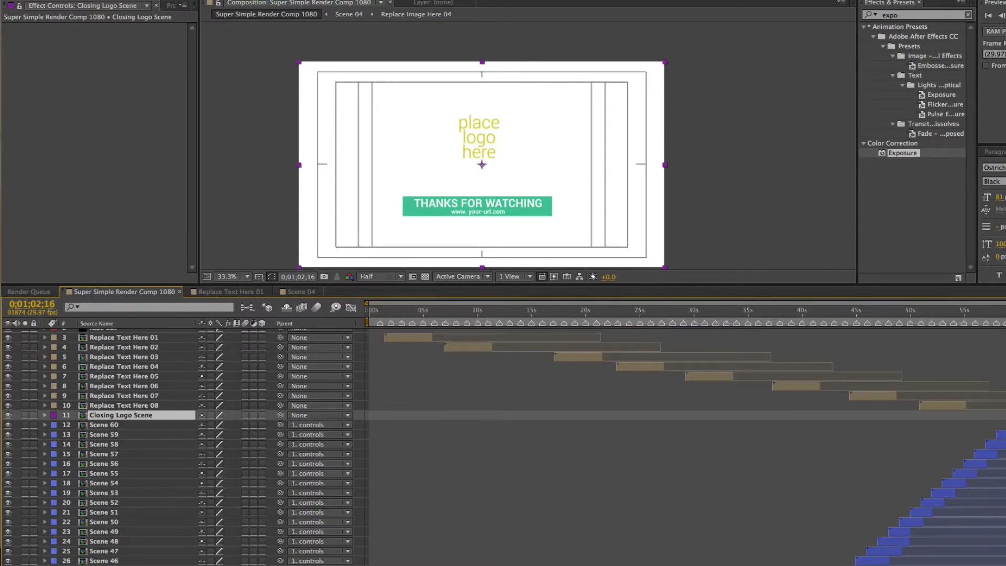
pyautogui.scroll(2, 408, 378)
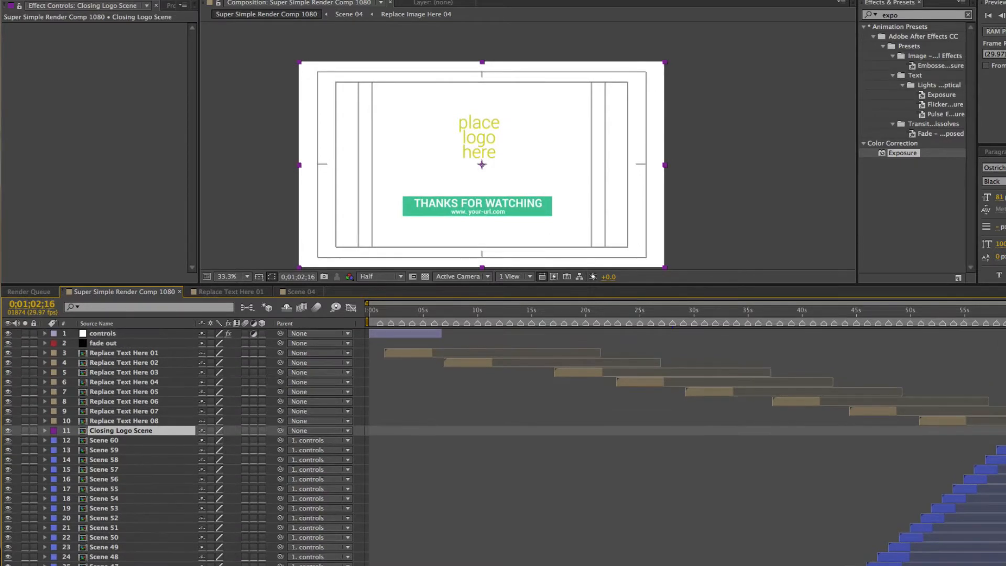
# Step: Expand the project's Replace Images Here folder, with more room for its list, and open the Replace Image Here 01 composition
pyautogui.click(160, 5)
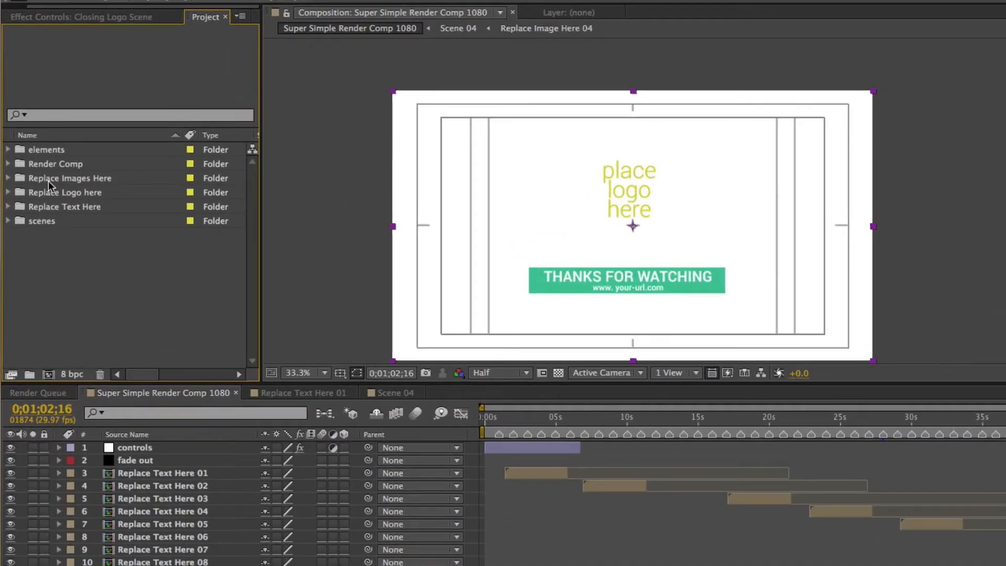
pyautogui.click(48, 180)
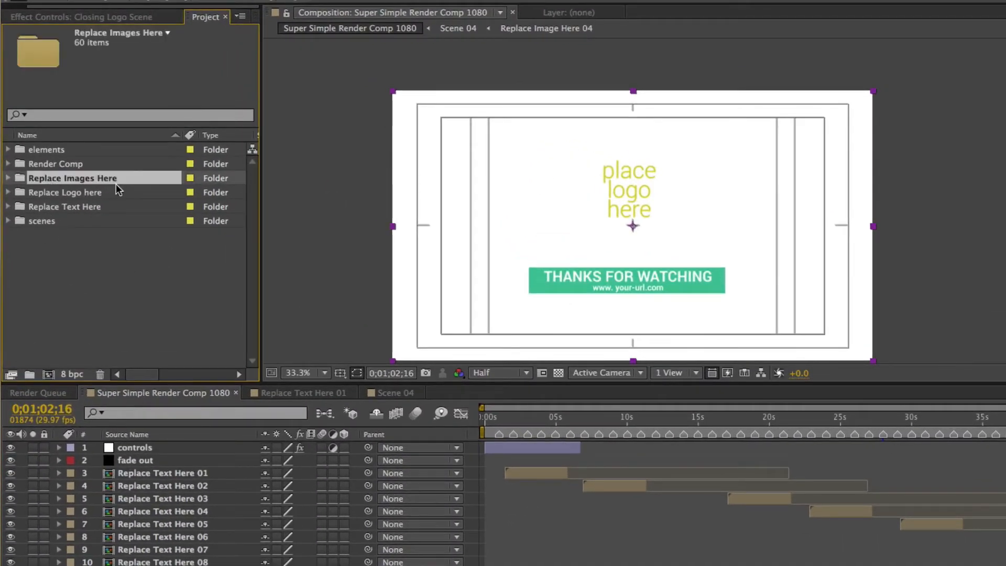
pyautogui.click(8, 178)
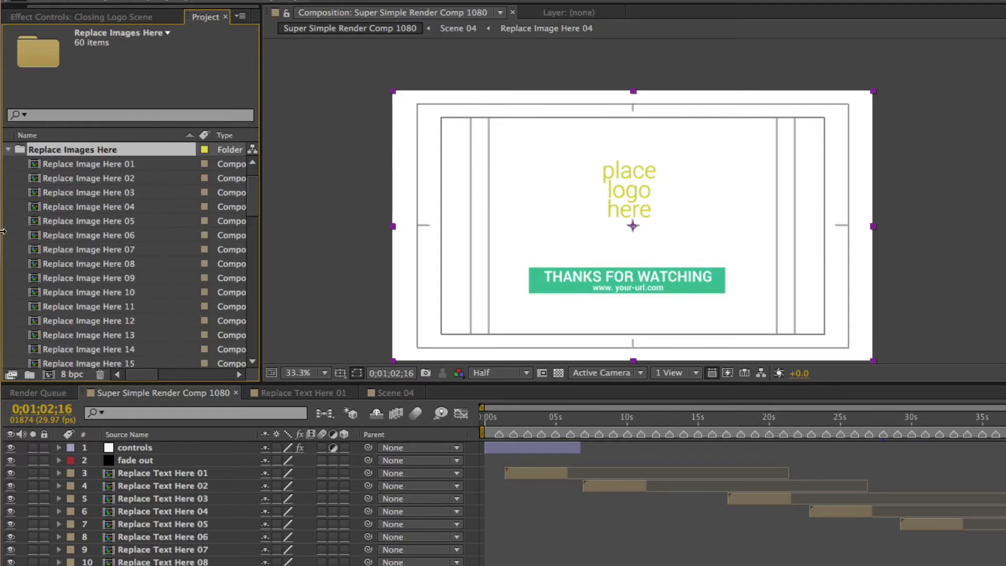
pyautogui.moveTo(253, 384); pyautogui.dragTo(253, 540)
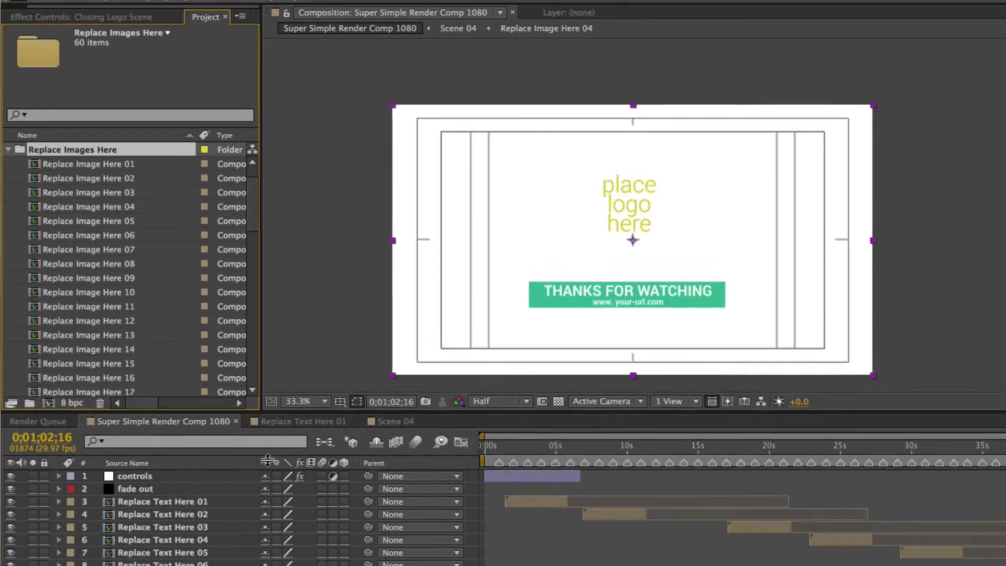
pyautogui.click(81, 163)
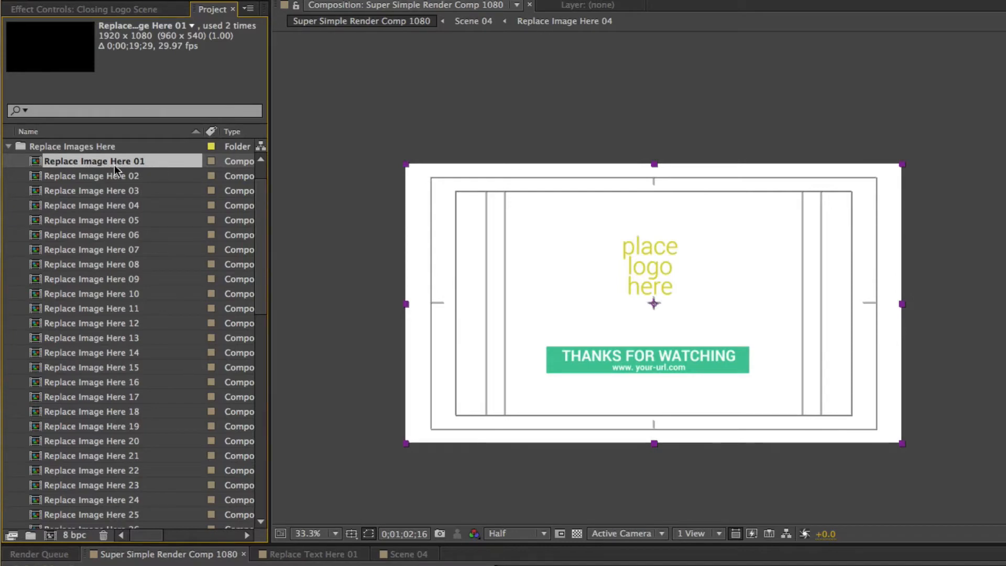
pyautogui.doubleClick(126, 160)
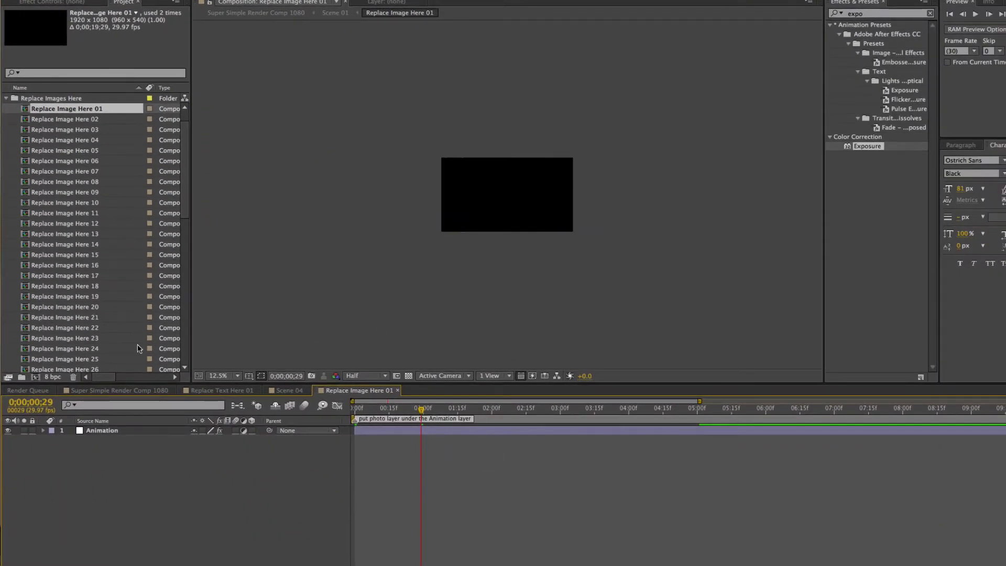
# Step: Reveal the Animation layer's Transform effect to examine it, then collapse the layer
pyautogui.click(104, 431)
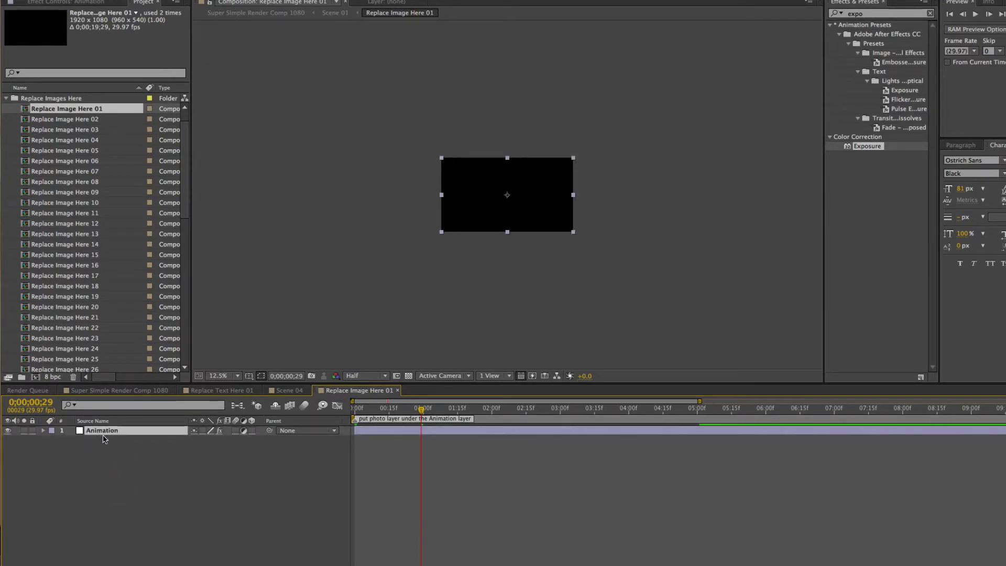
pyautogui.press('e')
pyautogui.click(118, 445)
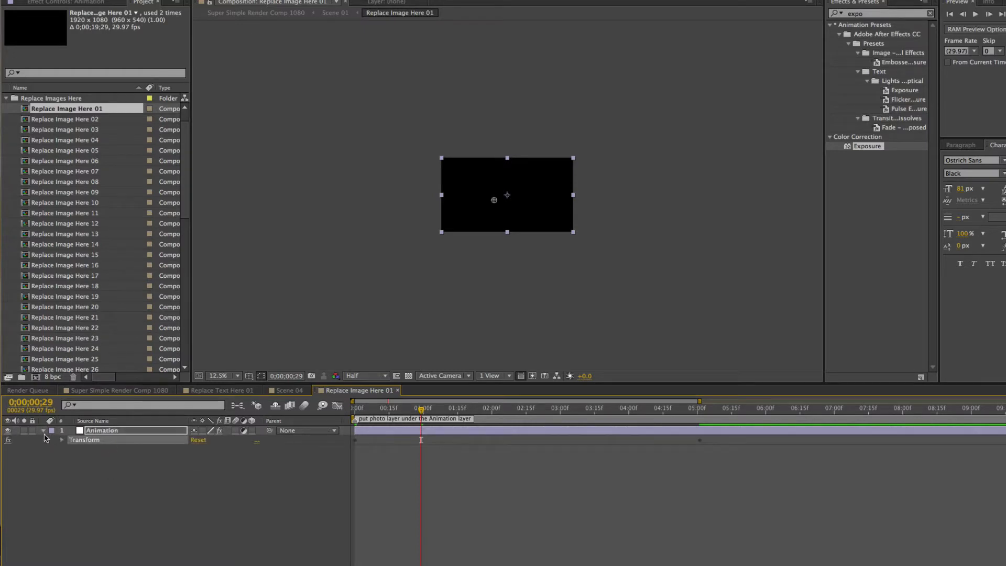
pyautogui.click(59, 462)
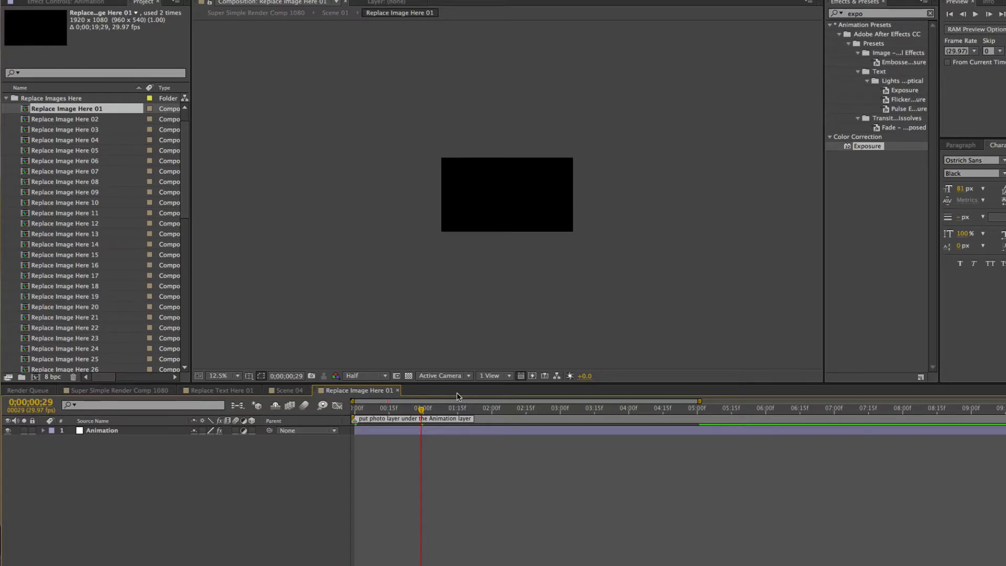
# Step: Collapse the Replace Images Here folder and import lady-sunglasses-jacket.jpeg from the placeholders folder into the project
pyautogui.click(6, 98)
pyautogui.click(72, 200)
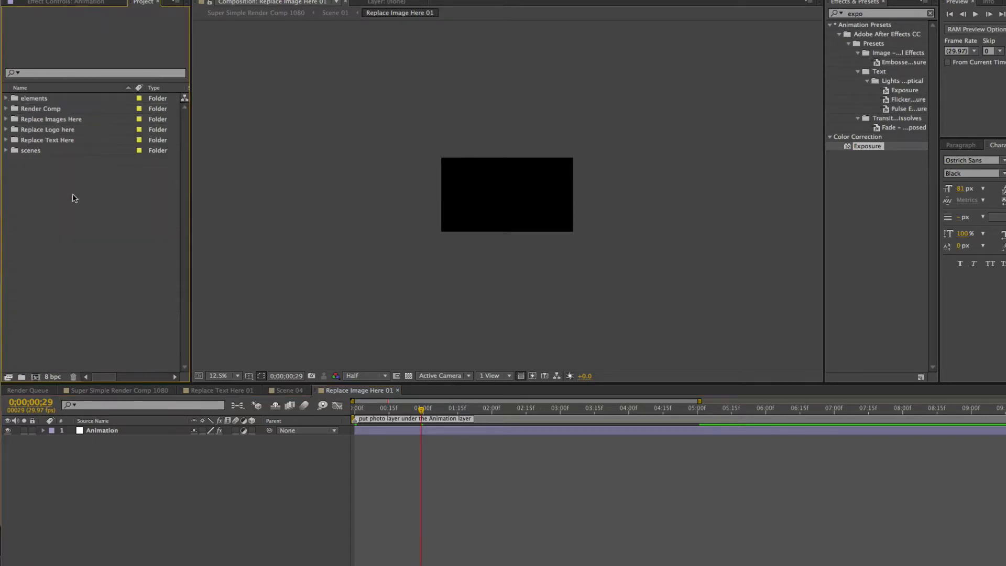
pyautogui.click(93, 1)
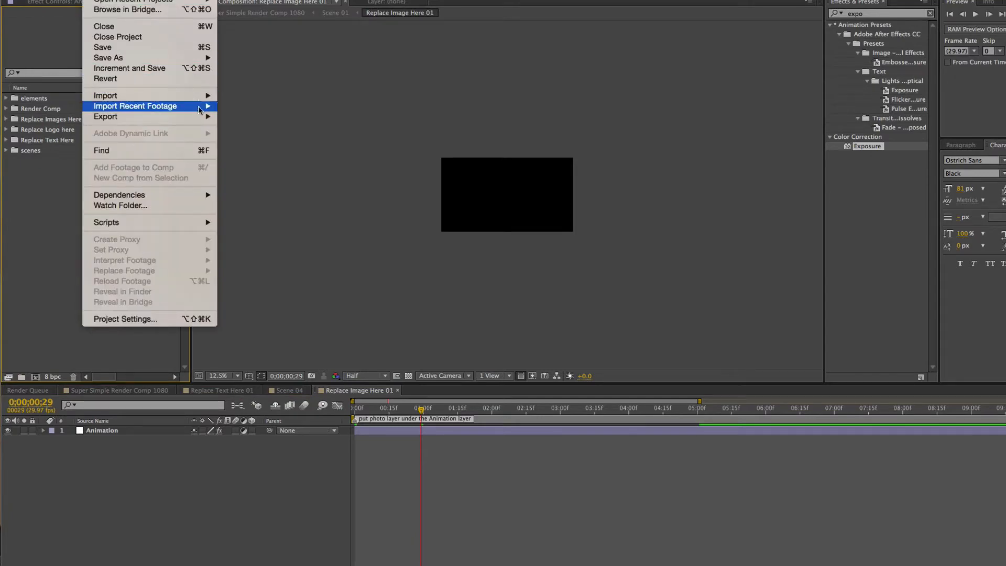
pyautogui.moveTo(200, 99)
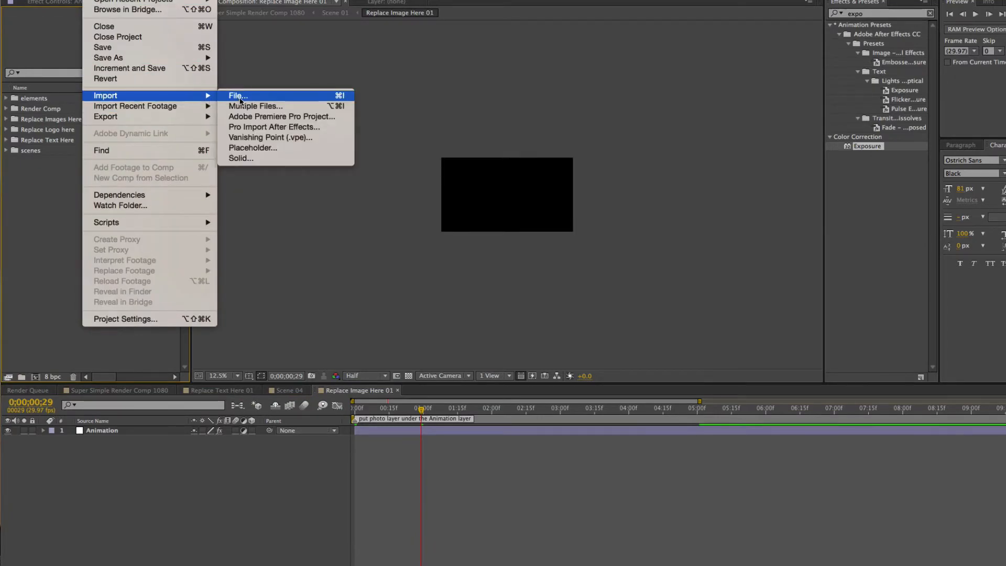
pyautogui.click(238, 98)
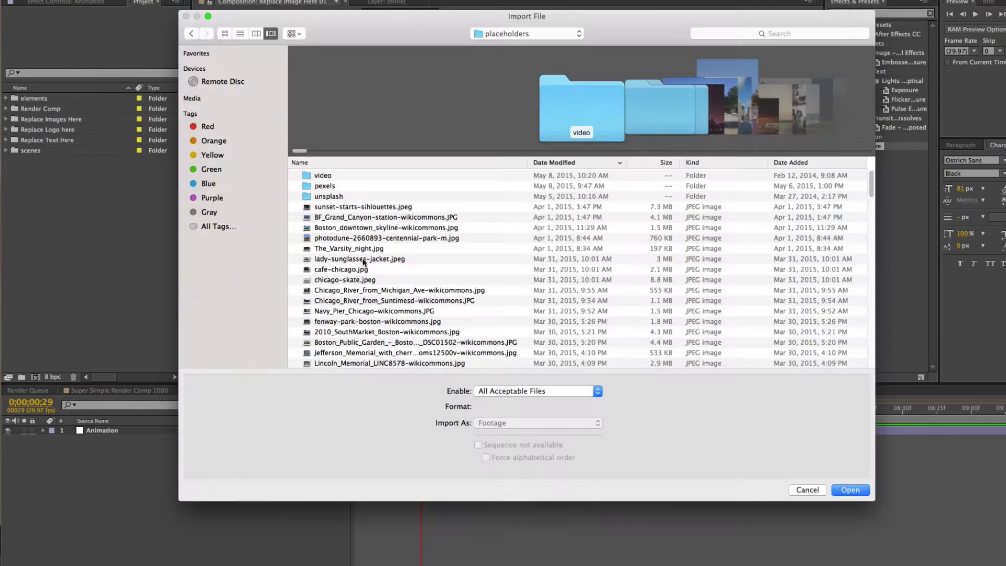
pyautogui.click(363, 259)
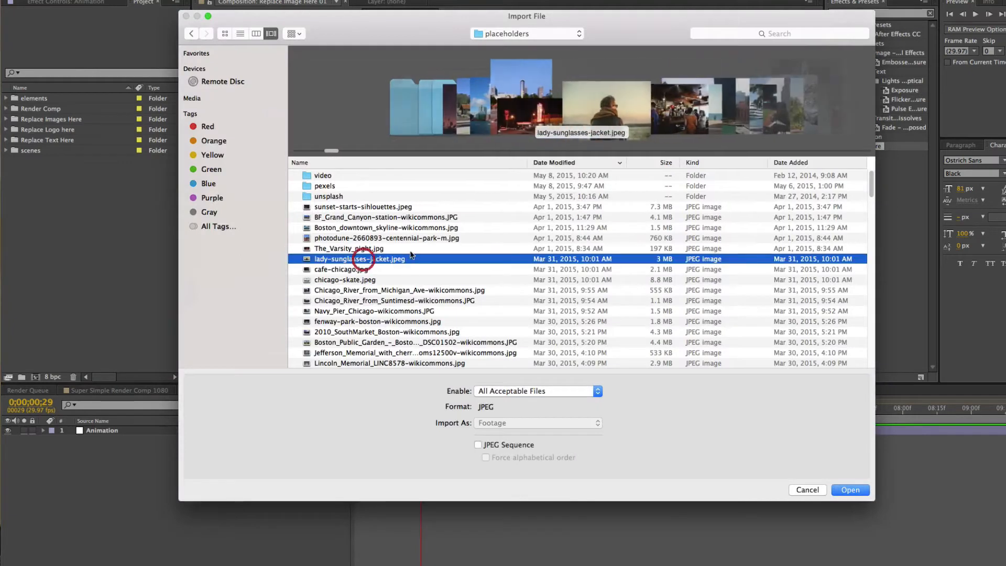
pyautogui.click(850, 490)
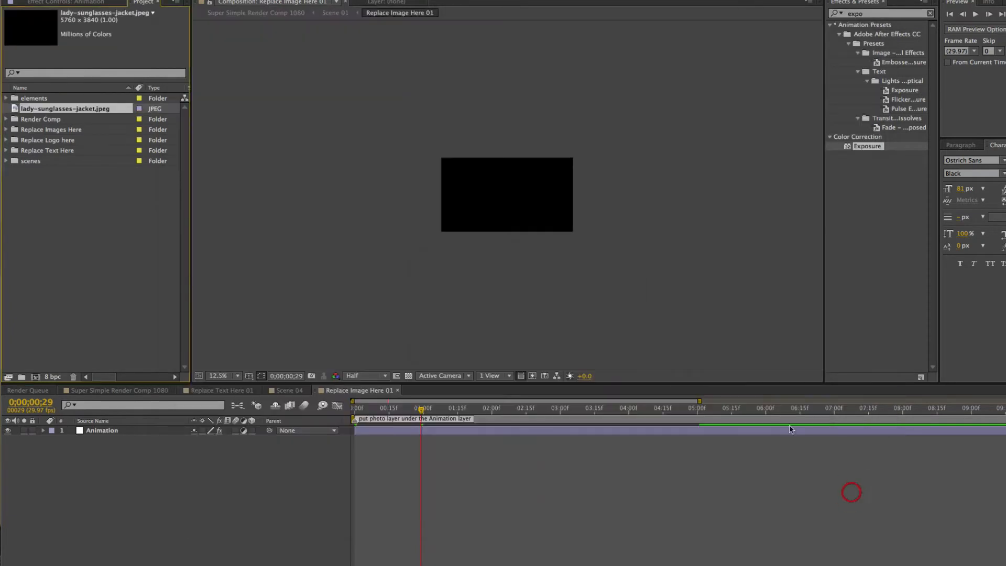
# Step: Place lady-sunglasses-jacket.jpeg beneath the Animation layer in the Replace Image Here 01 composition
pyautogui.click(100, 110)
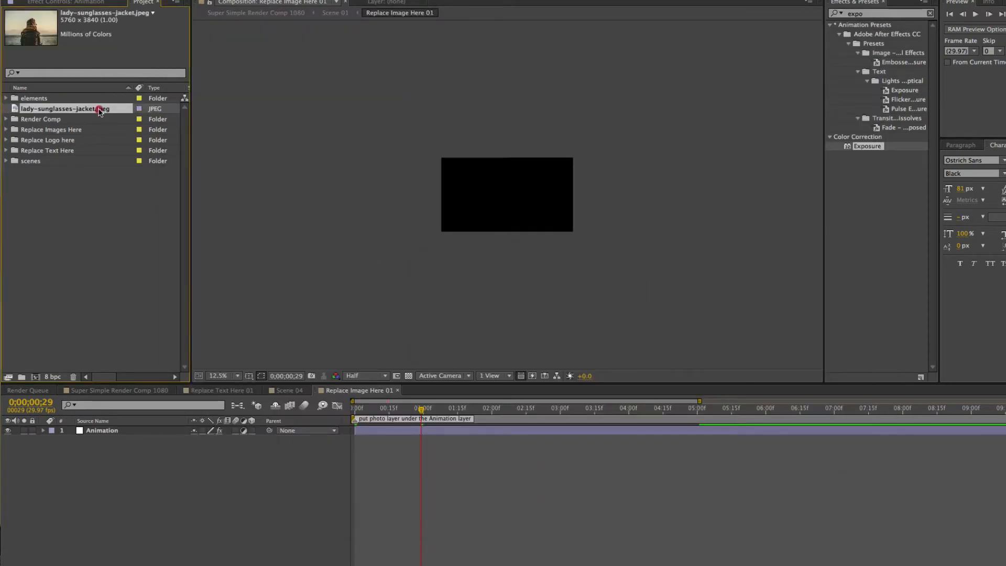
pyautogui.moveTo(100, 110); pyautogui.dragTo(125, 472)
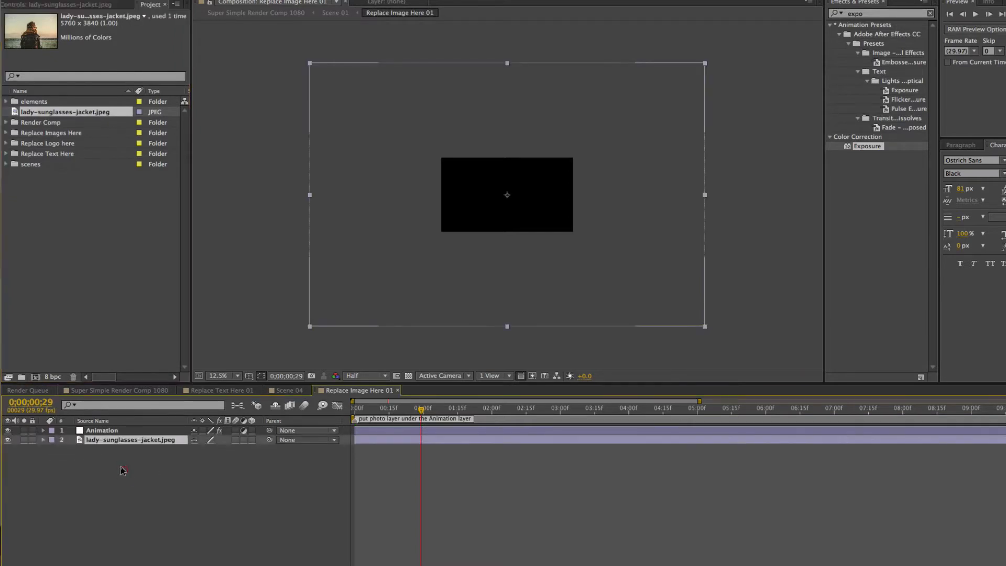
pyautogui.click(97, 430)
pyautogui.click(117, 441)
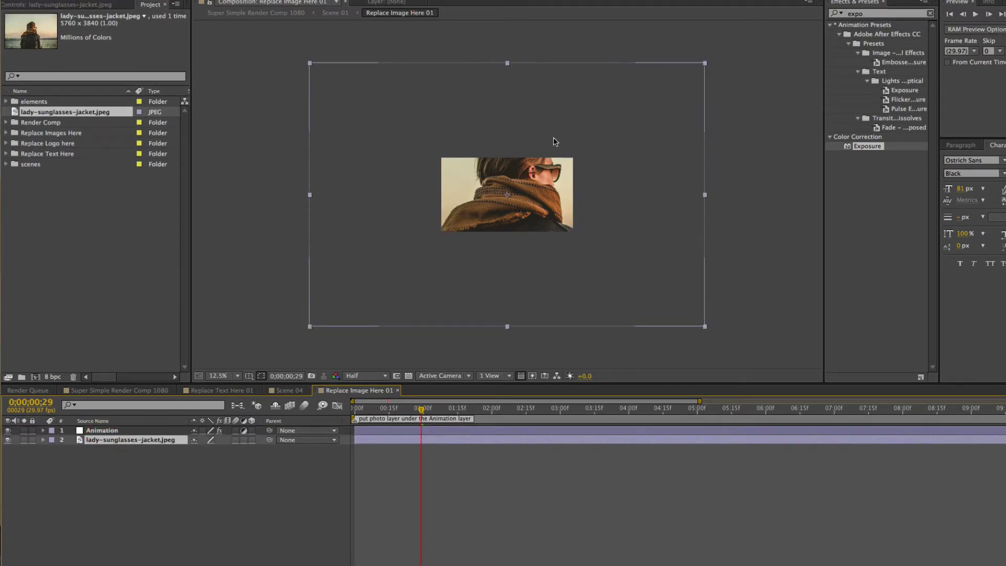
# Step: Scale the lady-sunglasses-jacket.jpeg layer to 34% so the photo fits the composition frame
pyautogui.click(43, 440)
pyautogui.click(52, 449)
pyautogui.moveTo(231, 477); pyautogui.dragTo(187, 471)
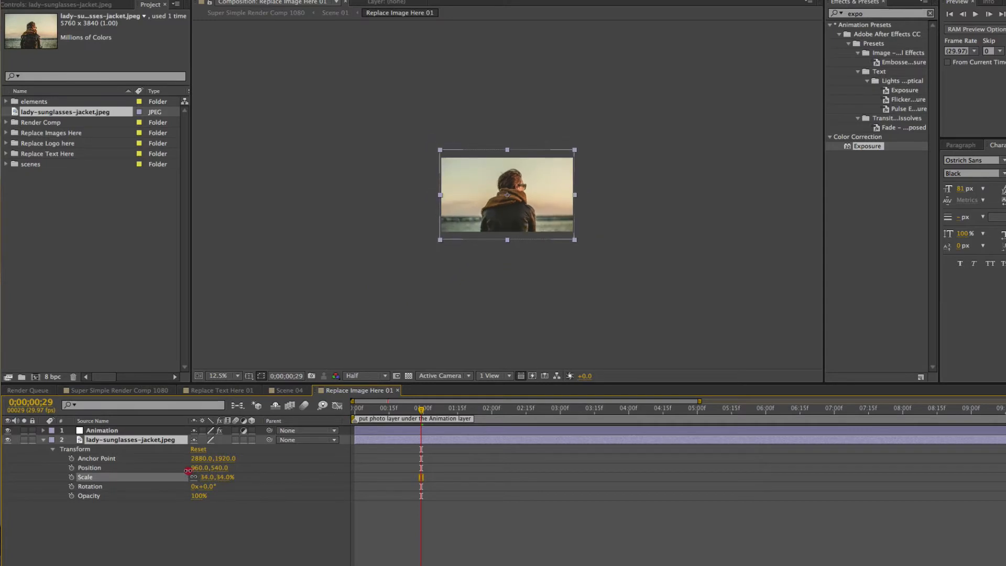
pyautogui.click(118, 529)
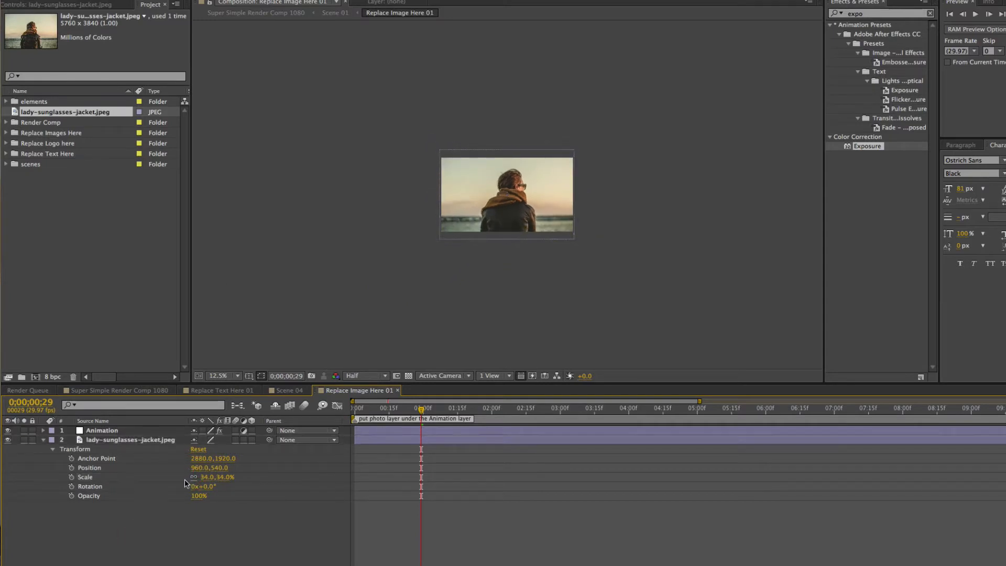
# Step: Fit the lady-sunglasses-jacket.jpeg layer to the composition width
pyautogui.click(132, 439)
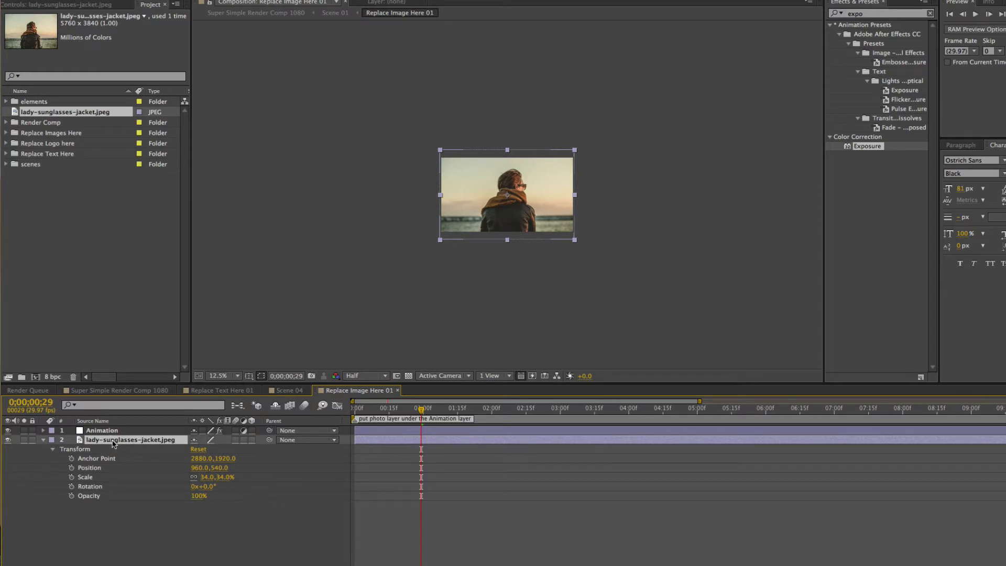
pyautogui.rightClick(112, 443)
pyautogui.moveTo(143, 287)
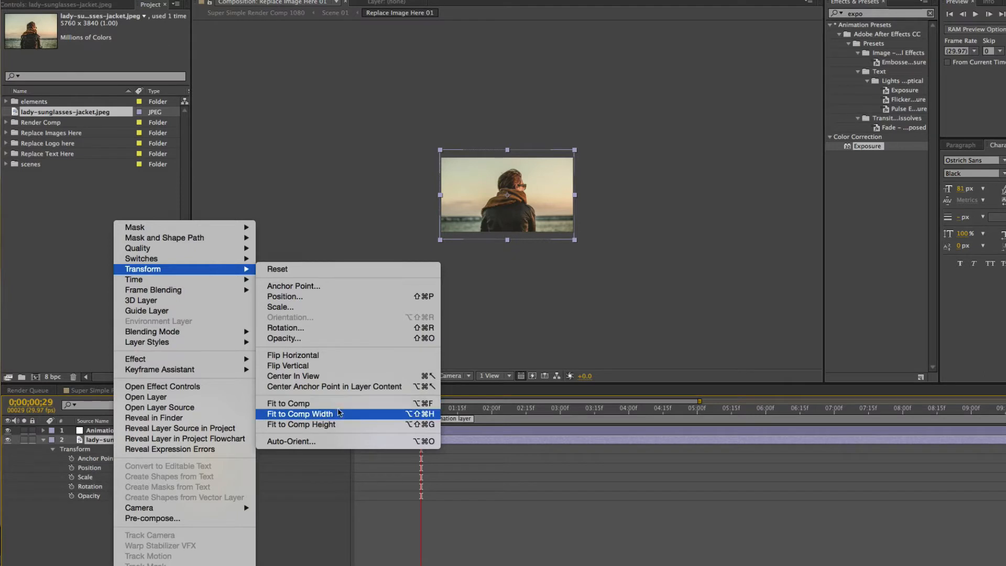
pyautogui.click(328, 414)
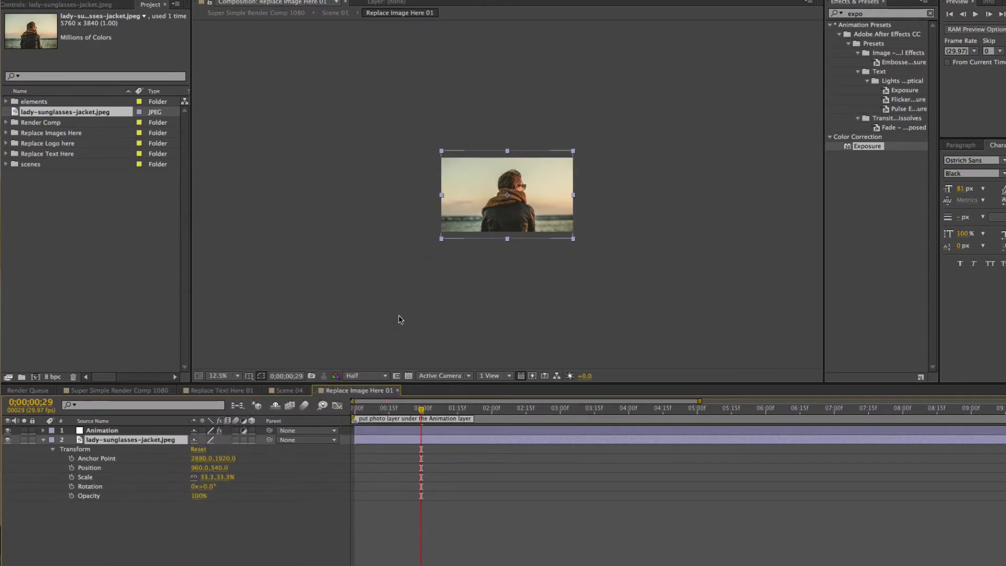
pyautogui.press('z')
pyautogui.click(510, 189)
pyautogui.click(507, 186)
pyautogui.press('space')
pyautogui.moveTo(456, 197); pyautogui.dragTo(373, 151)
pyautogui.press('v')
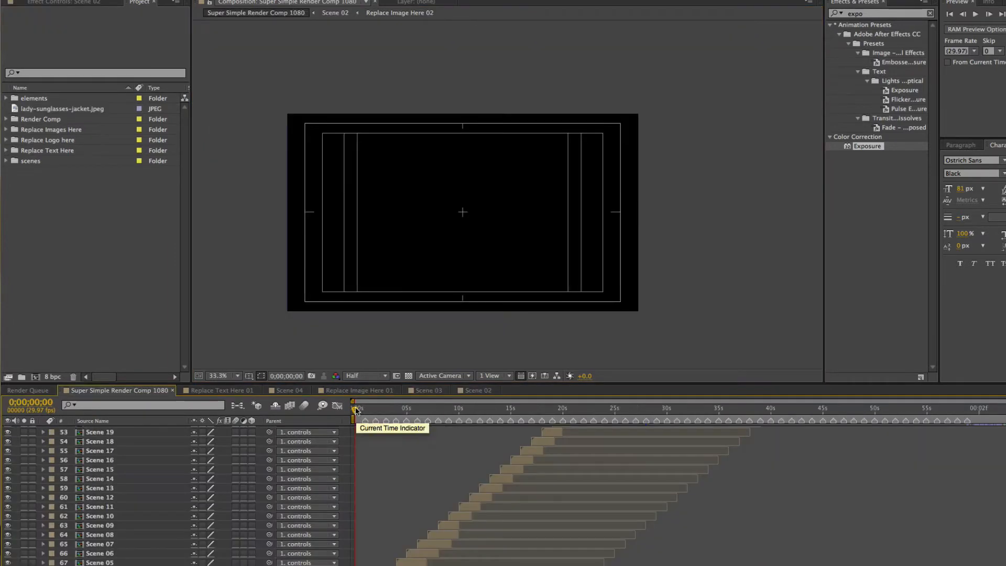
# Step: Scrub Super Simple Render Comp 1080 to about 0;00;01;11 to check the photo, and look through the Replace Images Here folder
pyautogui.click(362, 409)
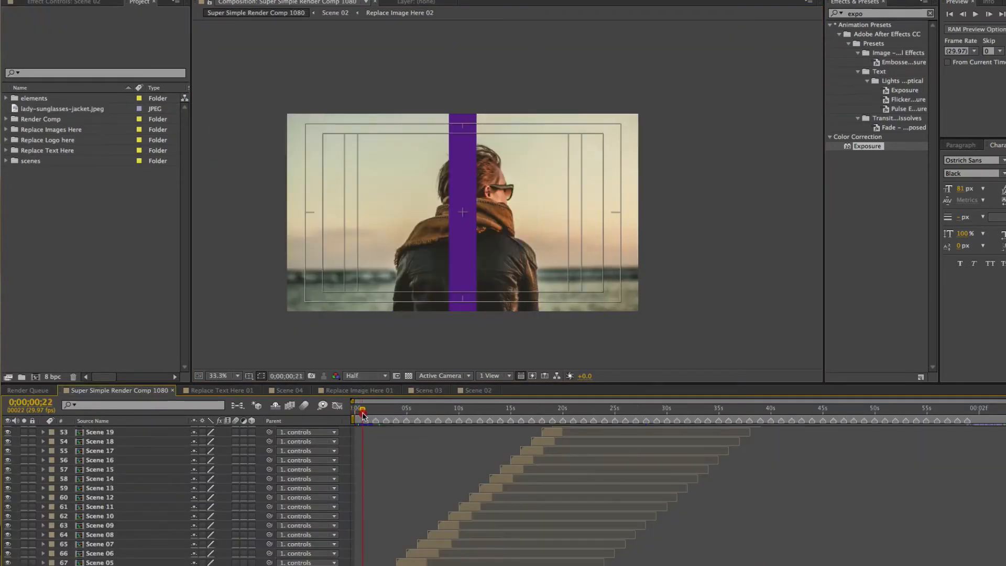
pyautogui.moveTo(362, 414); pyautogui.dragTo(369, 414)
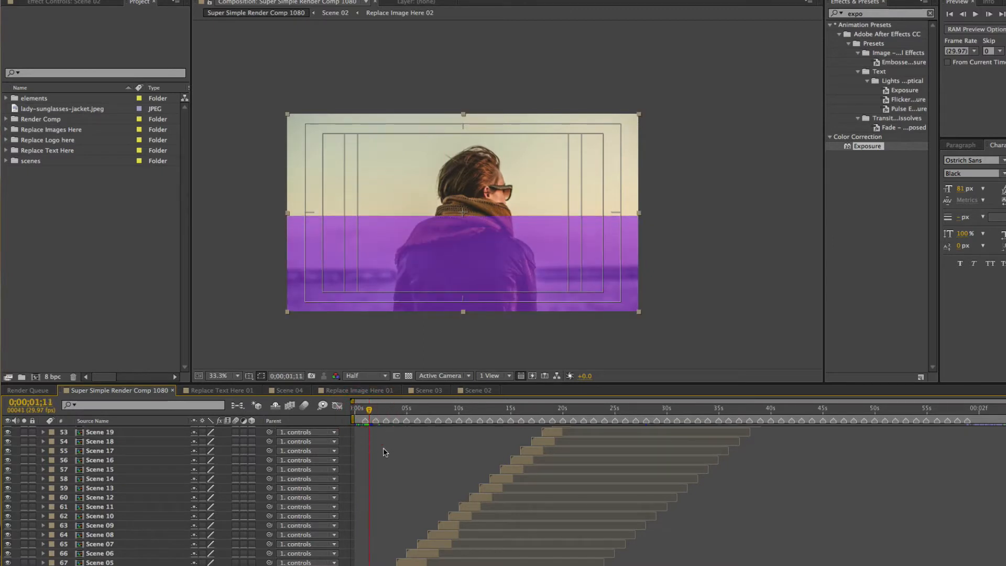
pyautogui.click(97, 131)
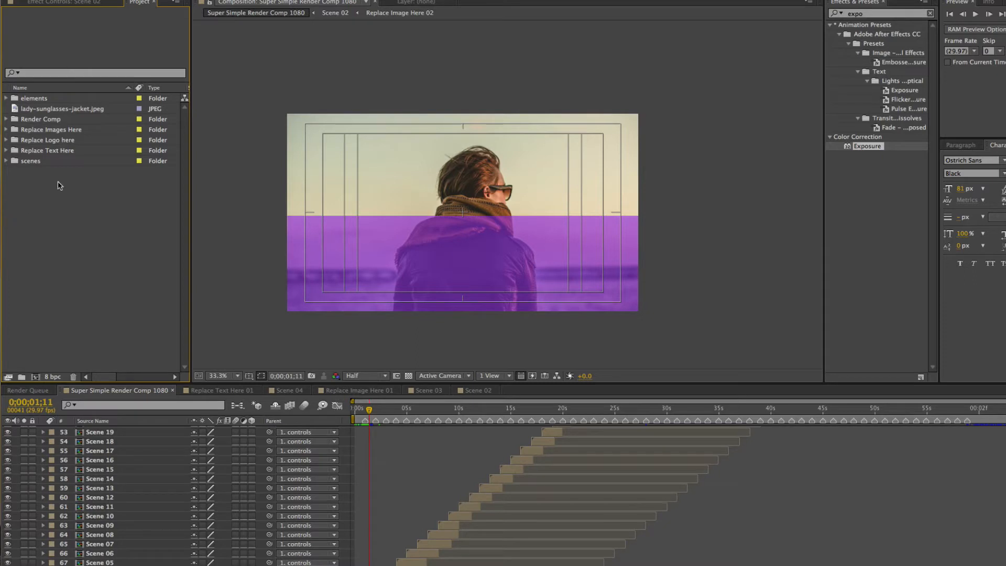
pyautogui.click(6, 129)
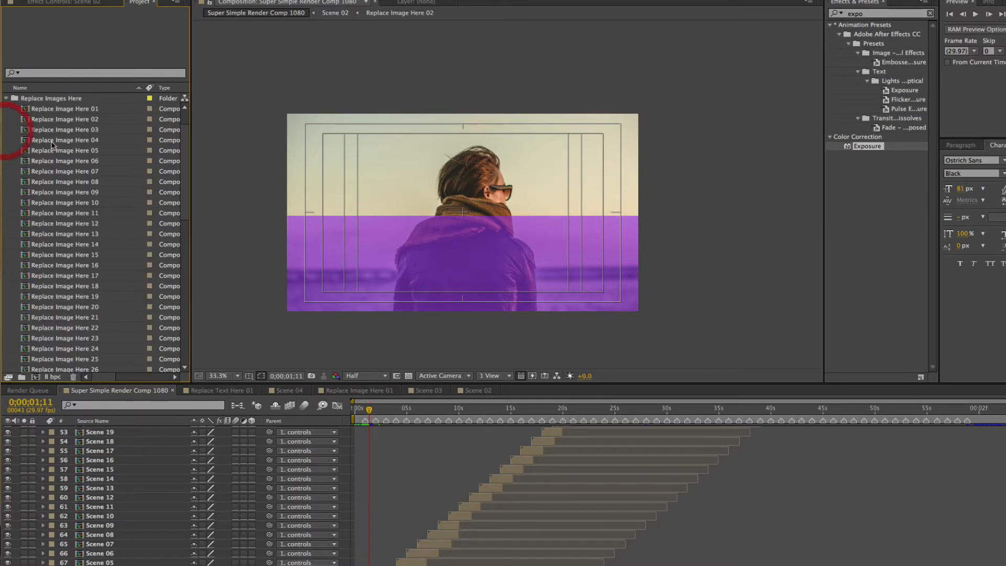
pyautogui.click(76, 131)
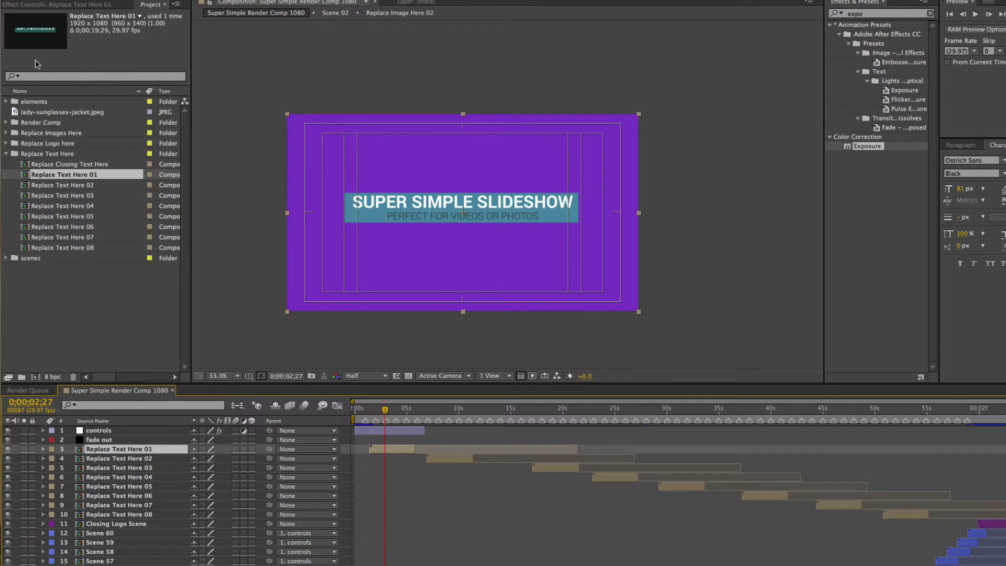
# Step: Locate the Replace Text Here folder in the project and open the Replace Text Here 01 composition from the render comp's layers
pyautogui.click(151, 6)
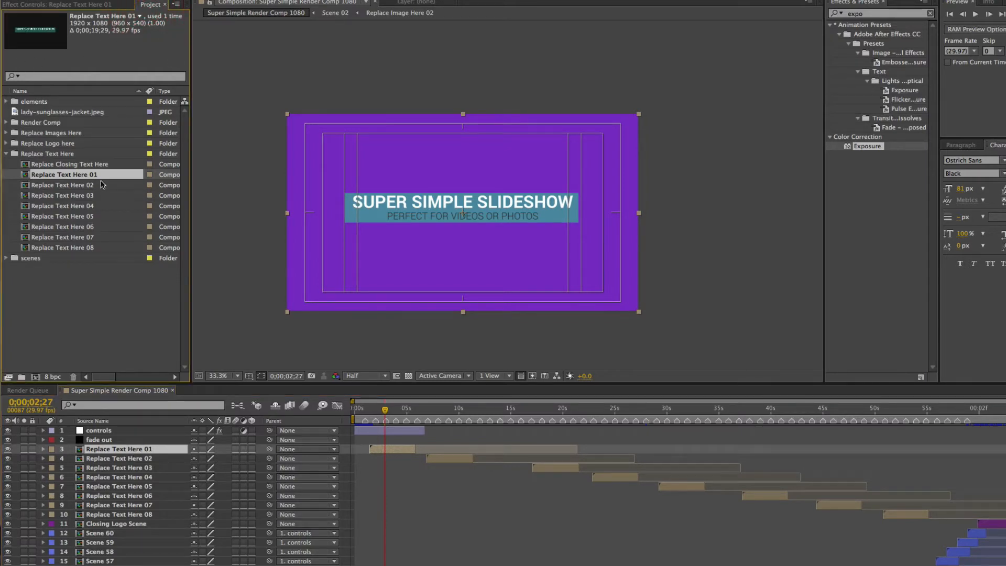
pyautogui.click(33, 156)
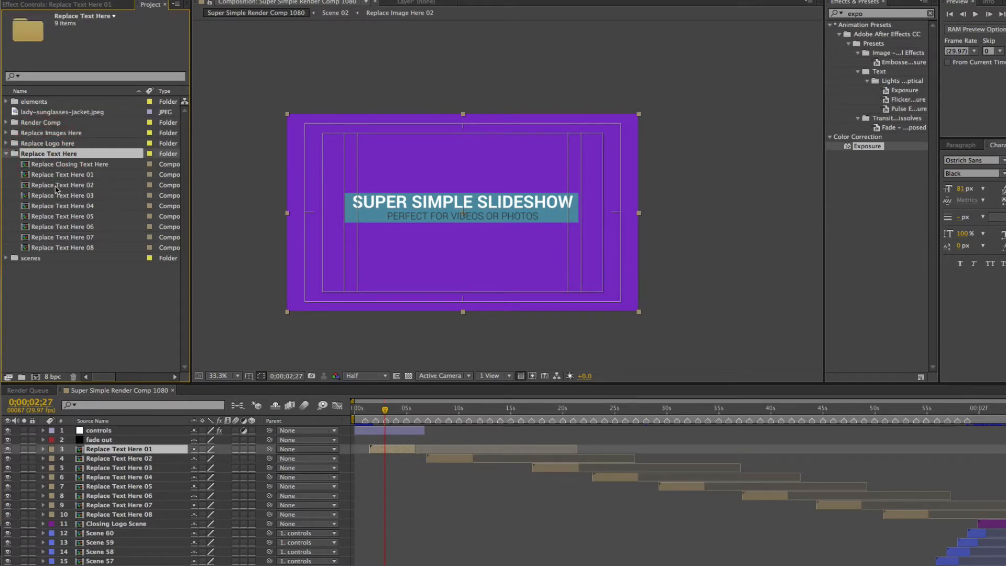
pyautogui.doubleClick(139, 449)
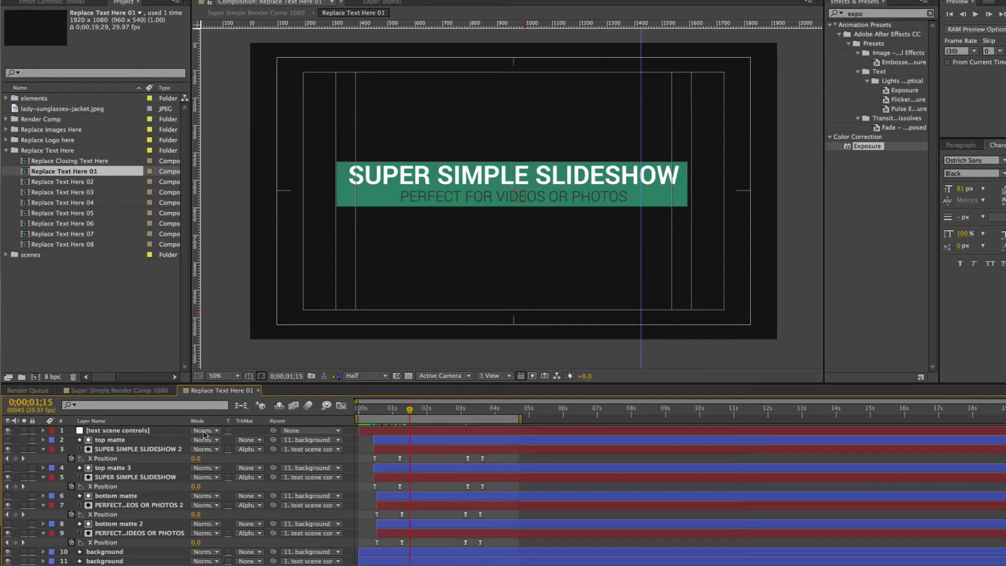
# Step: Replace the text of the SUPER SIMPLE SLIDESHOW 2 layer with "type your text here", working at 0;00;01;07
pyautogui.click(172, 451)
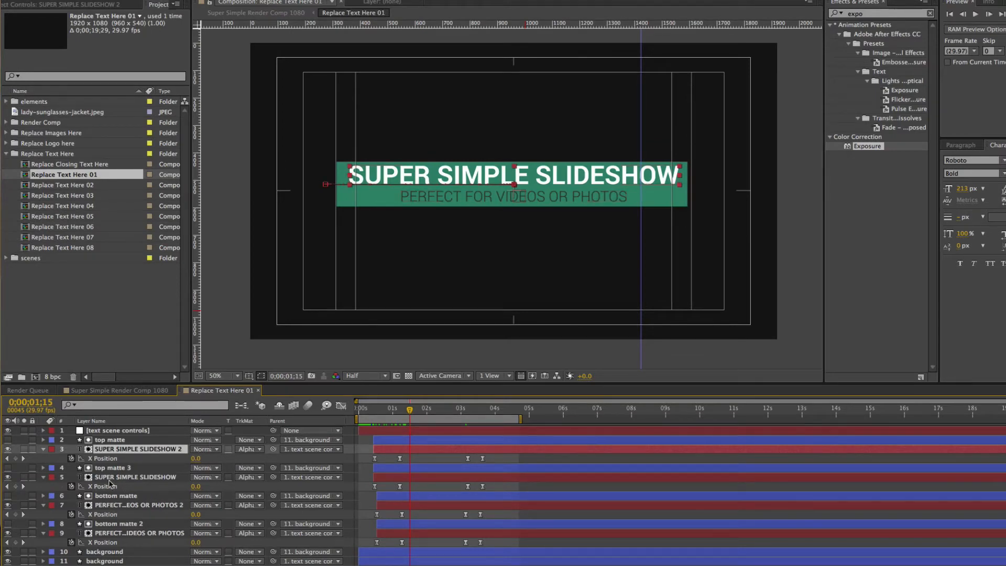
pyautogui.moveTo(375, 412); pyautogui.dragTo(401, 417)
pyautogui.doubleClick(120, 450)
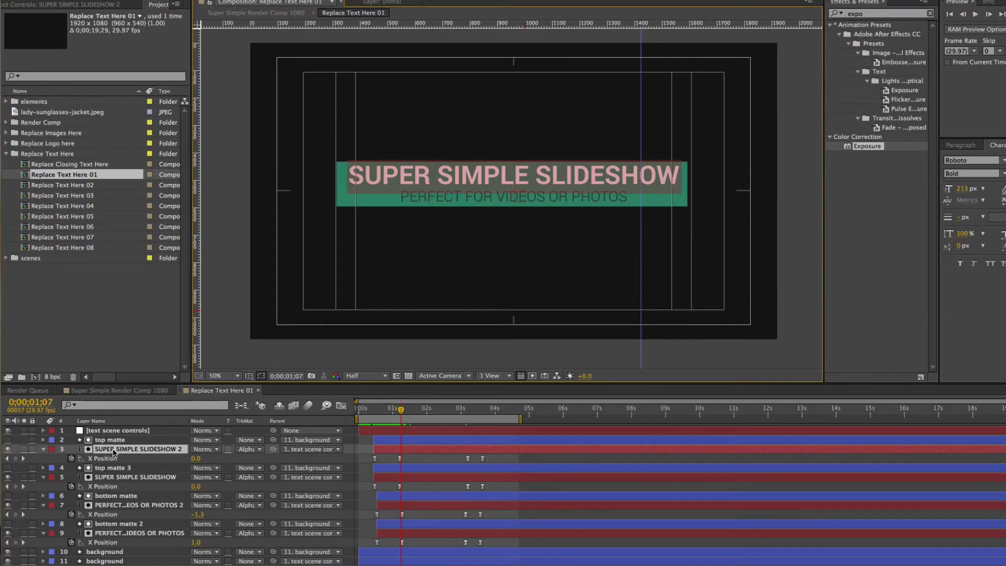
pyautogui.write('type ytour')
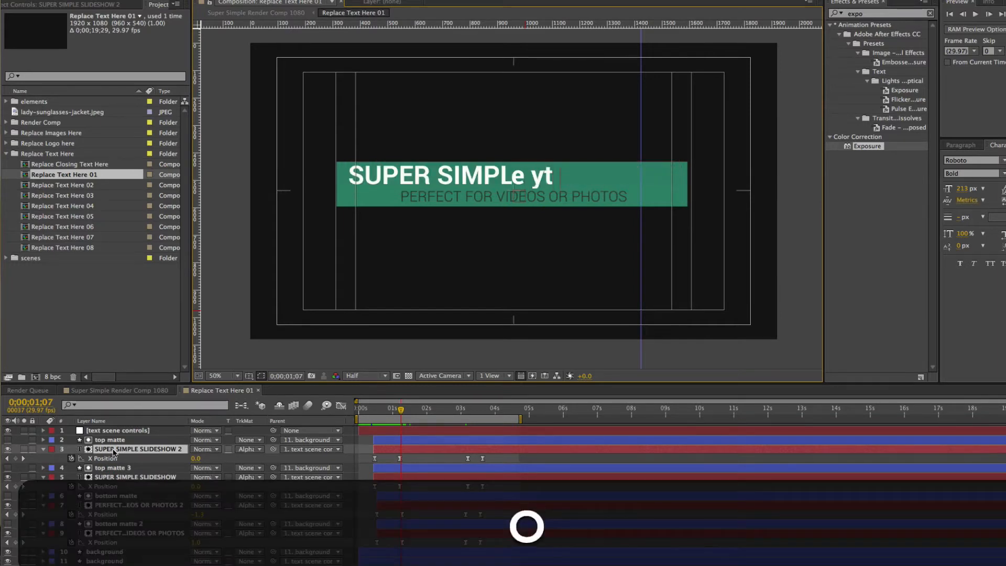
pyautogui.press('BackSpace')
pyautogui.press('BackSpace')
pyautogui.press('BackSpace')
pyautogui.press('BackSpace')
pyautogui.press('BackSpace')
pyautogui.write('y')
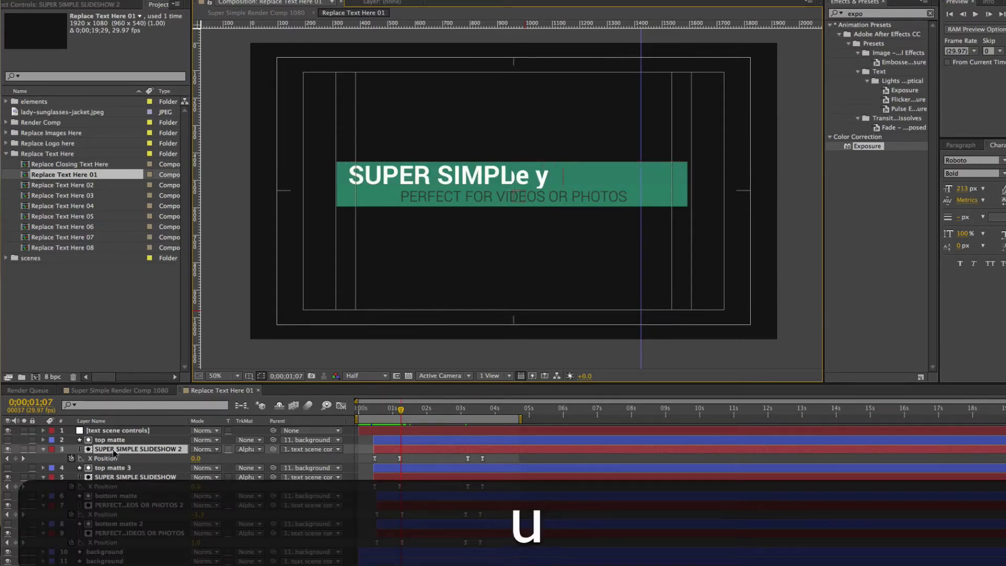
pyautogui.write('our text here')
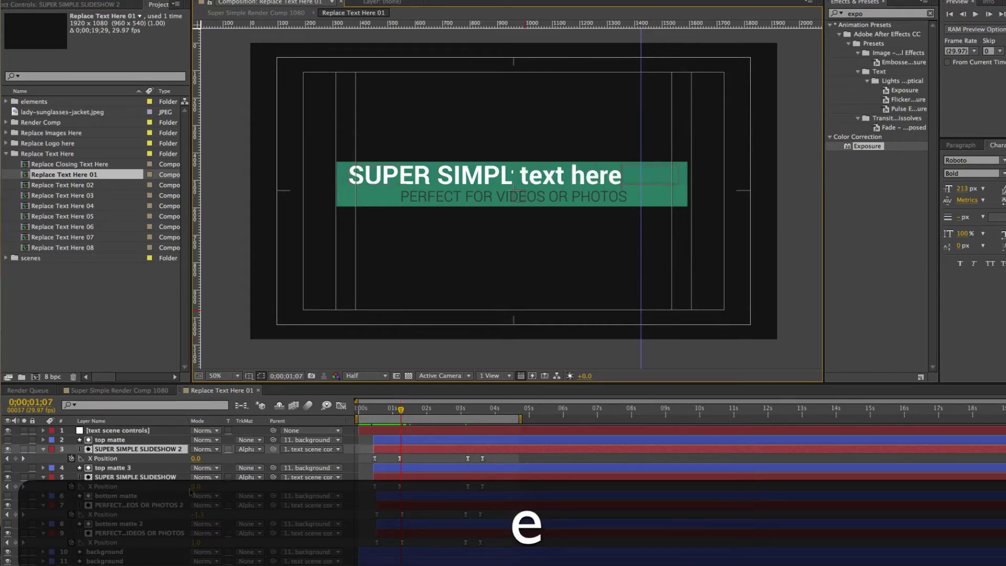
pyautogui.click(143, 565)
# Step: Copy the "type your text here" wording and paste it over the text of the matching SUPER SIMPLE SLIDESHOW layer
pyautogui.click(116, 450)
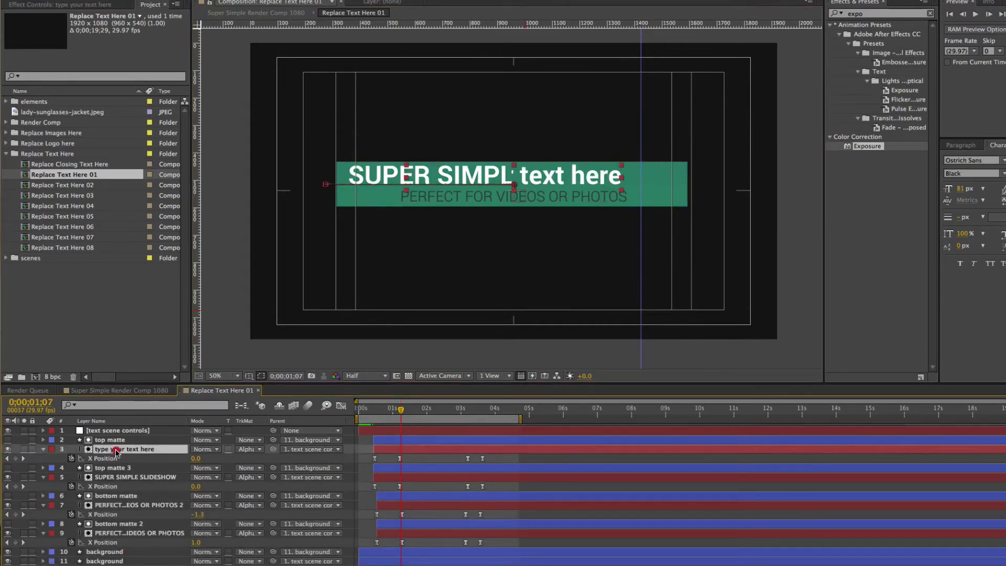
pyautogui.doubleClick(116, 450)
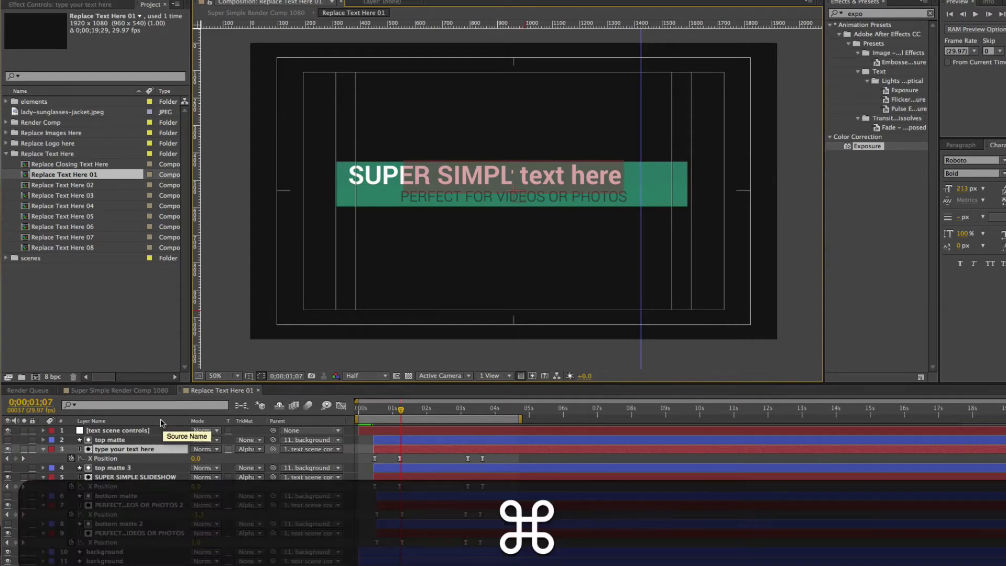
pyautogui.press('super+c')
pyautogui.click(120, 477)
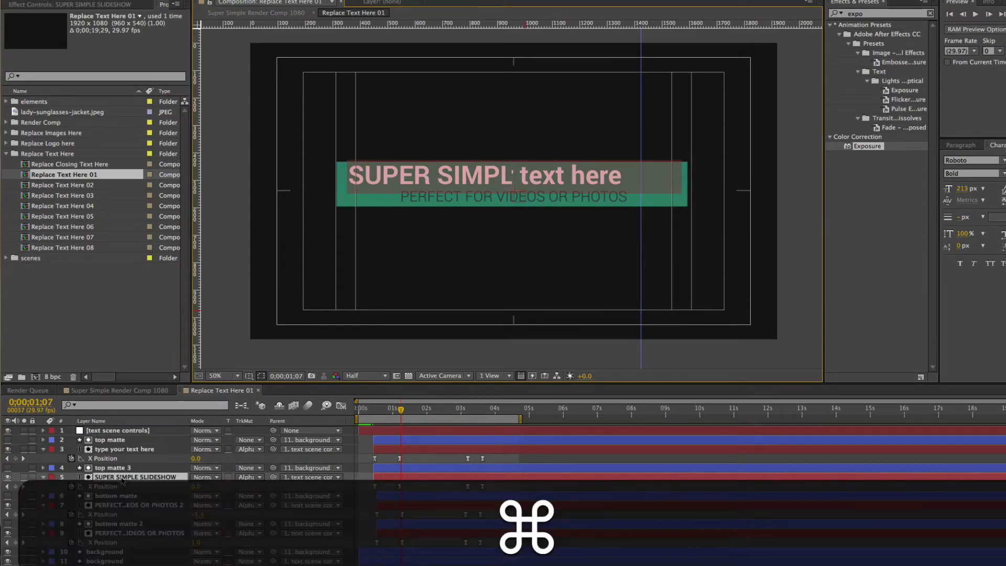
pyautogui.press('super+v')
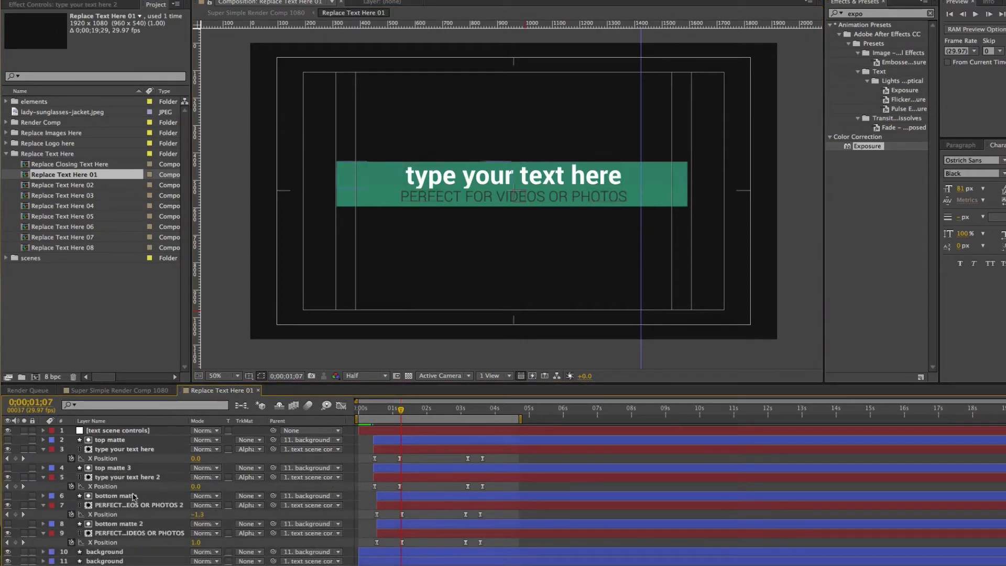
# Step: Replace the text of the PERFECT FOR VIDEOS OR PHOTOS 2 layer with "bottom text goes here"
pyautogui.click(128, 505)
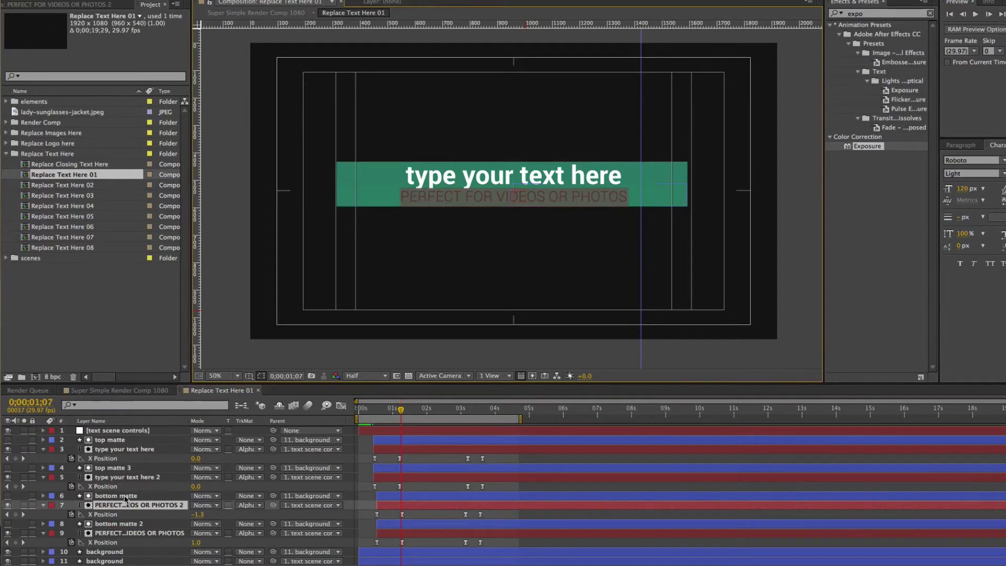
pyautogui.write('Some te')
pyautogui.write('xt goes here')
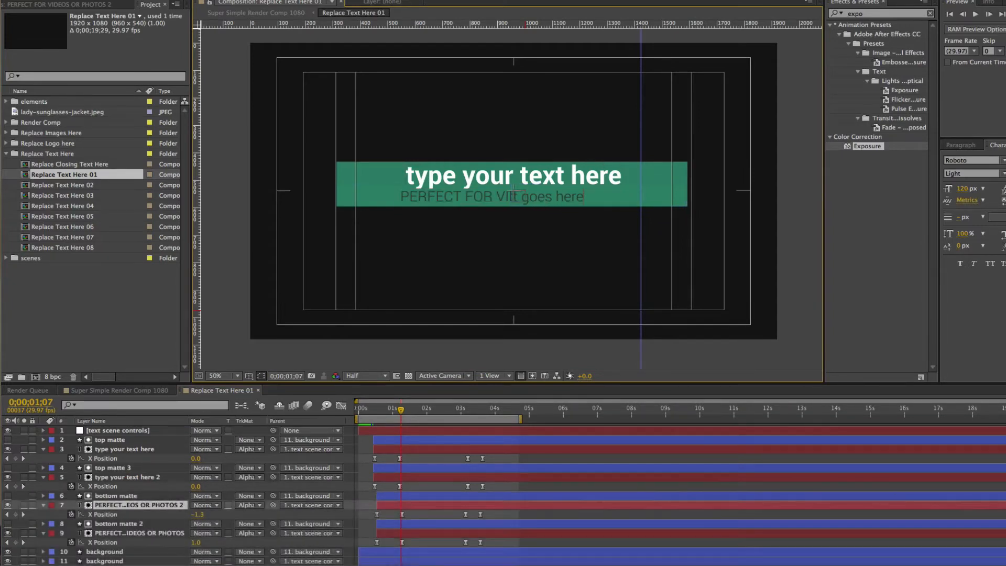
pyautogui.click(141, 505)
# Step: Copy the "bottom text goes here" wording and paste it over the text of the matching PERFECT FOR VIDEOS OR PHOTOS layer
pyautogui.doubleClick(141, 506)
pyautogui.press('super+c')
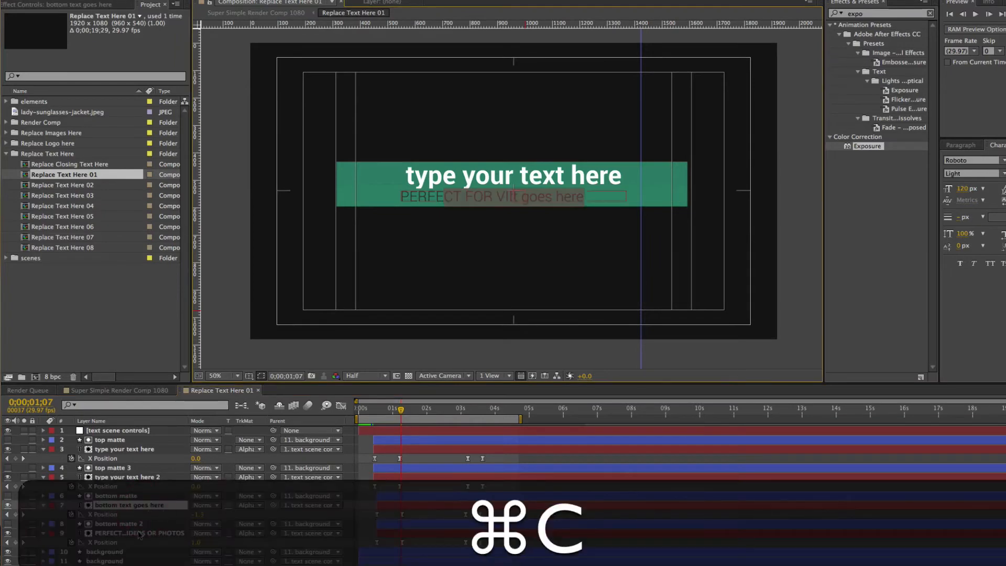
pyautogui.click(140, 532)
pyautogui.press('super+v')
pyautogui.click(136, 562)
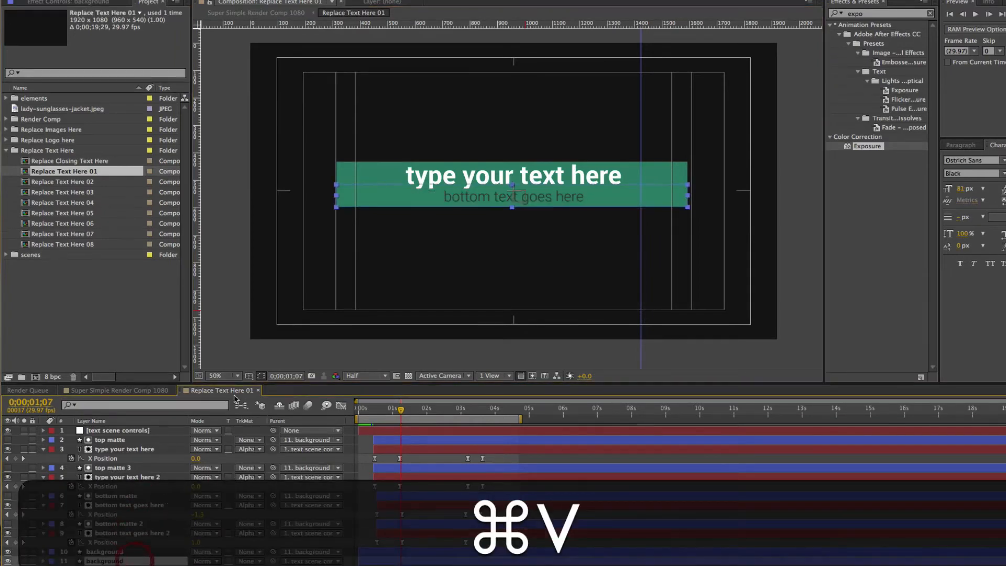
# Step: Scrub the composition to 0;00;01;17 and display the effect controls of the text scene controls layer
pyautogui.click(396, 413)
pyautogui.moveTo(396, 413); pyautogui.dragTo(412, 411)
pyautogui.press('v')
pyautogui.click(116, 430)
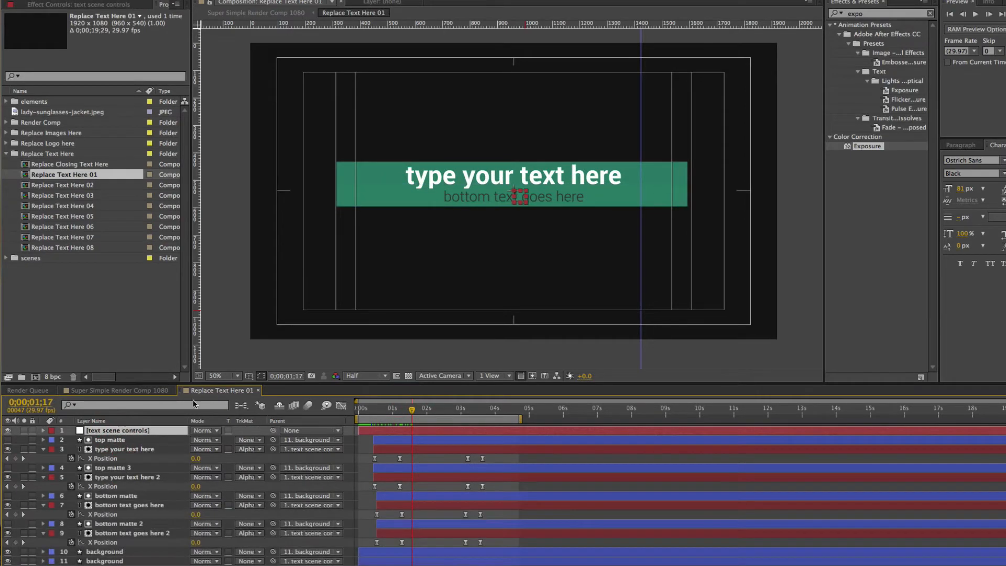
pyautogui.click(78, 5)
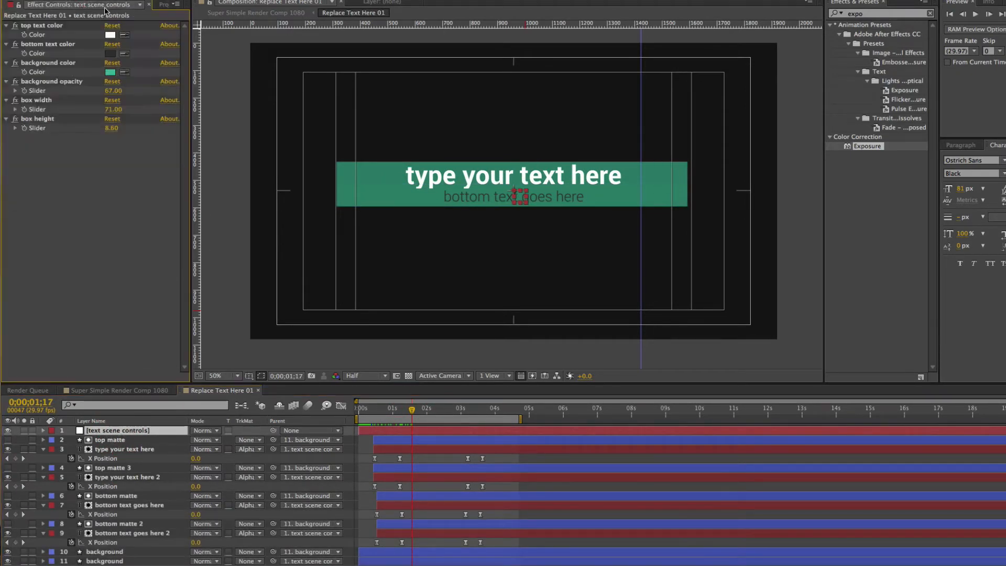
# Step: Set the top text color to red
pyautogui.click(40, 26)
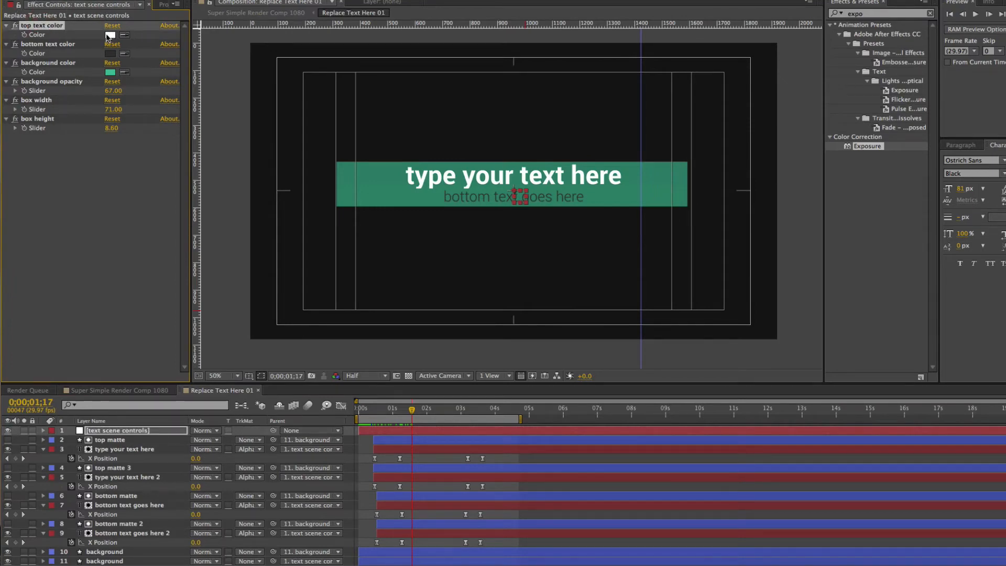
pyautogui.click(110, 35)
pyautogui.click(483, 188)
pyautogui.click(621, 173)
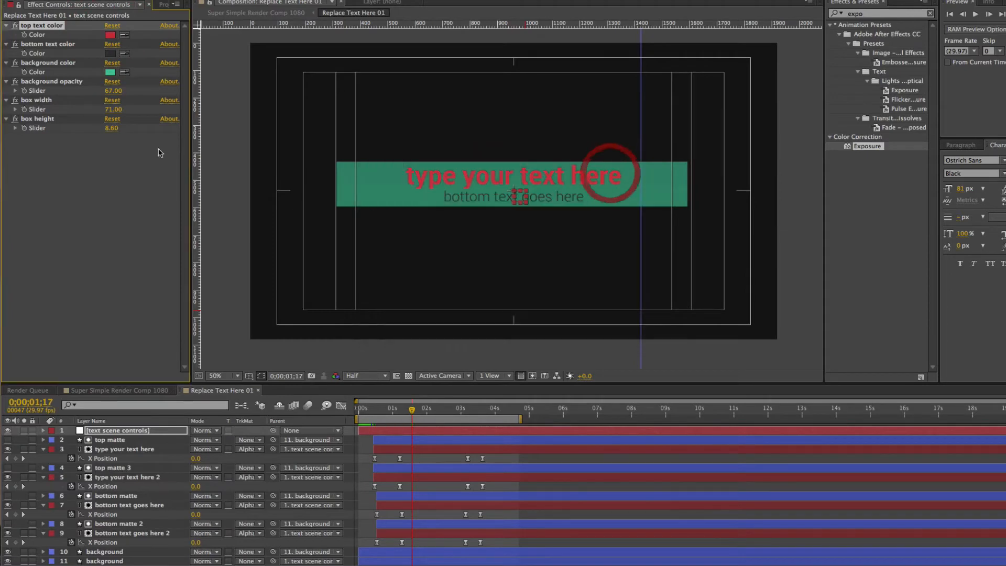
# Step: Set the background color of the text box to white
pyautogui.click(45, 63)
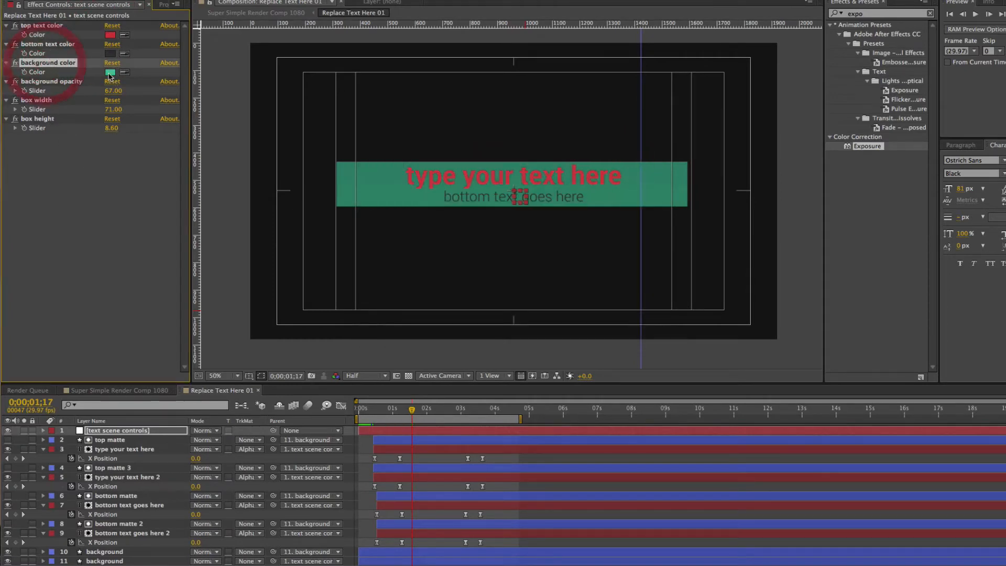
pyautogui.click(110, 72)
pyautogui.moveTo(440, 195); pyautogui.dragTo(382, 172)
pyautogui.click(621, 173)
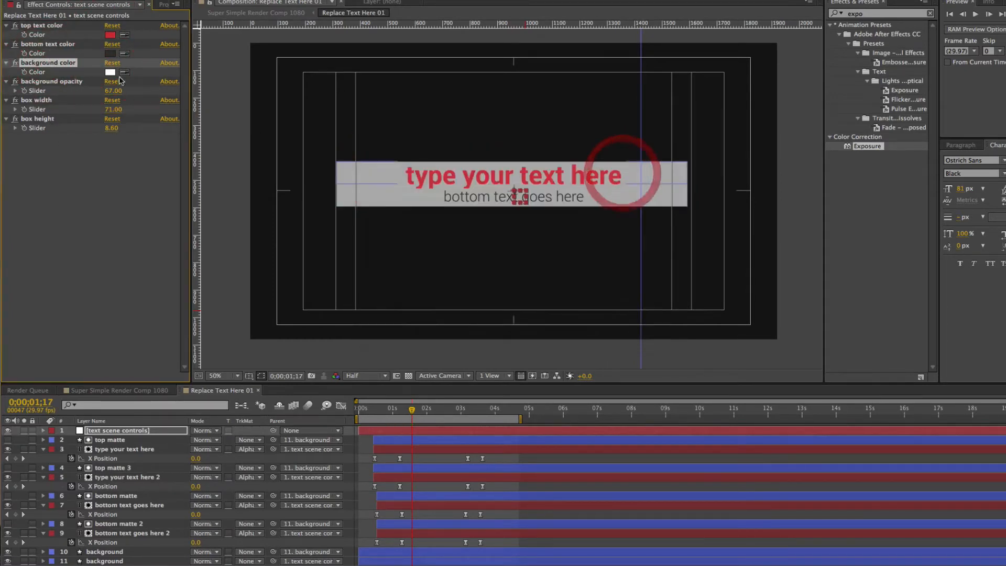
# Step: Set the bottom text color to a bright light green
pyautogui.click(48, 44)
pyautogui.click(110, 53)
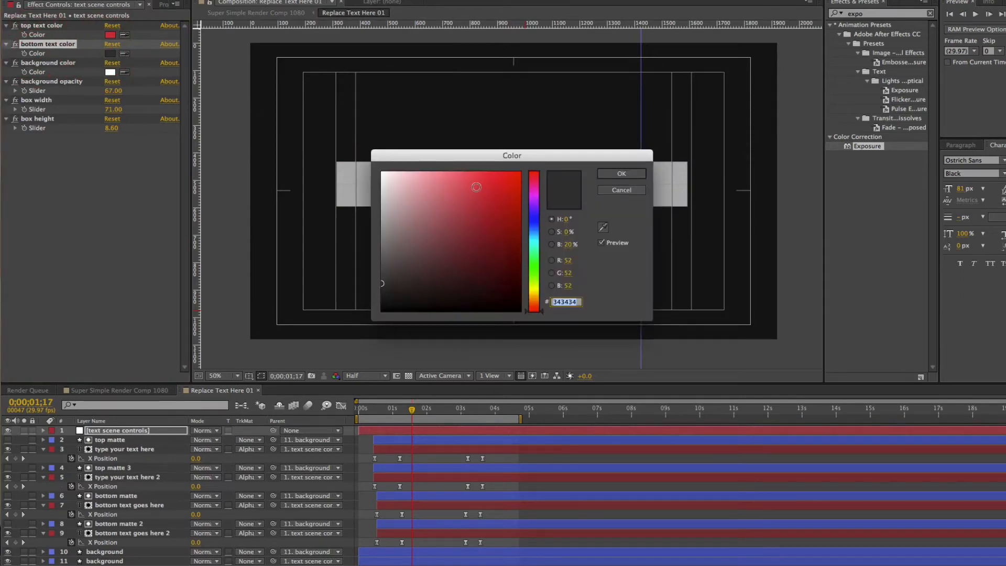
pyautogui.click(475, 187)
pyautogui.click(534, 256)
pyautogui.click(621, 174)
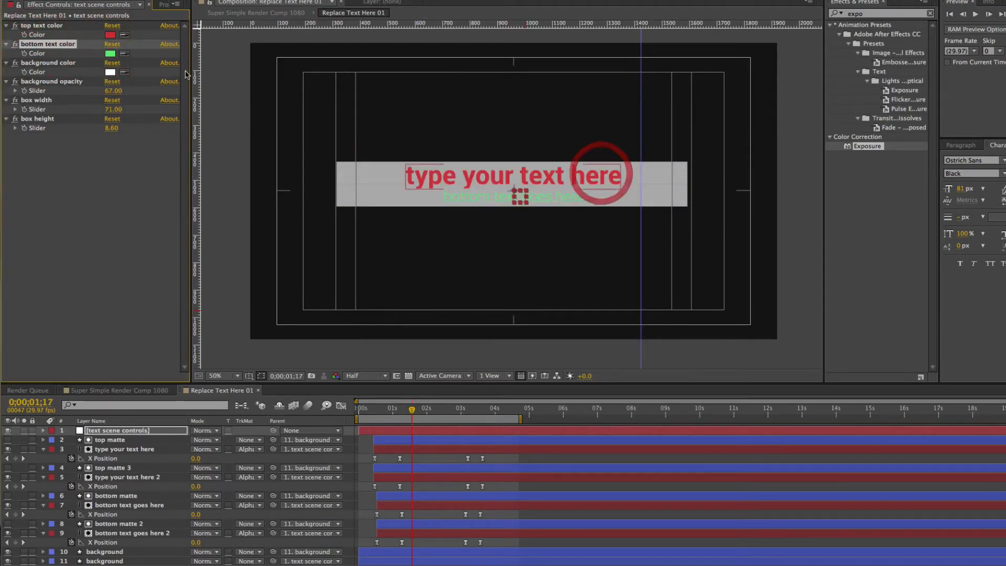
# Step: Resize the text background by setting the box width to 47 and the box height to about 11.8
pyautogui.click(36, 101)
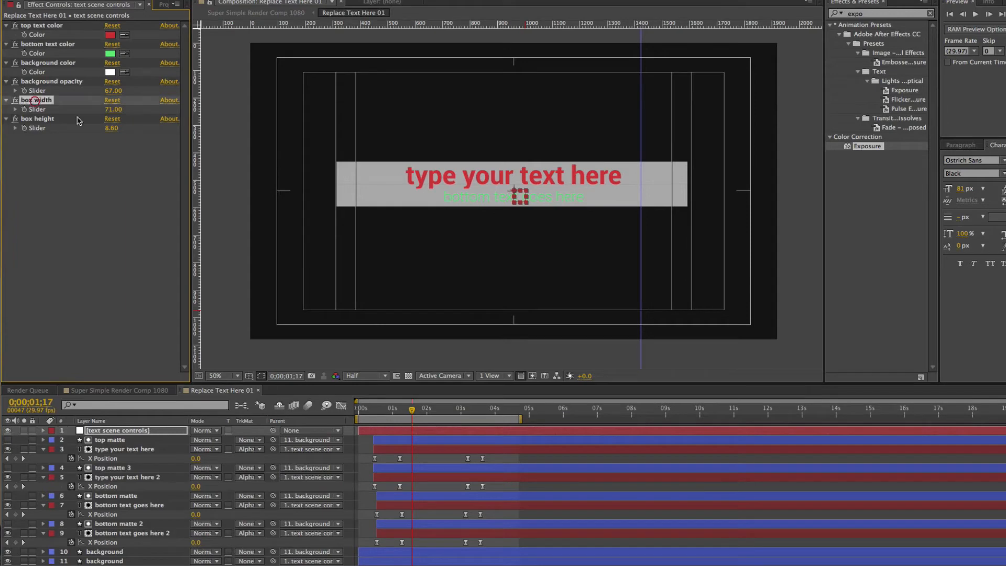
pyautogui.moveTo(109, 111)
pyautogui.mouseDown()
pyautogui.moveTo(96, 111)
pyautogui.moveTo(116, 128)
pyautogui.mouseUp()
pyautogui.click(140, 130)
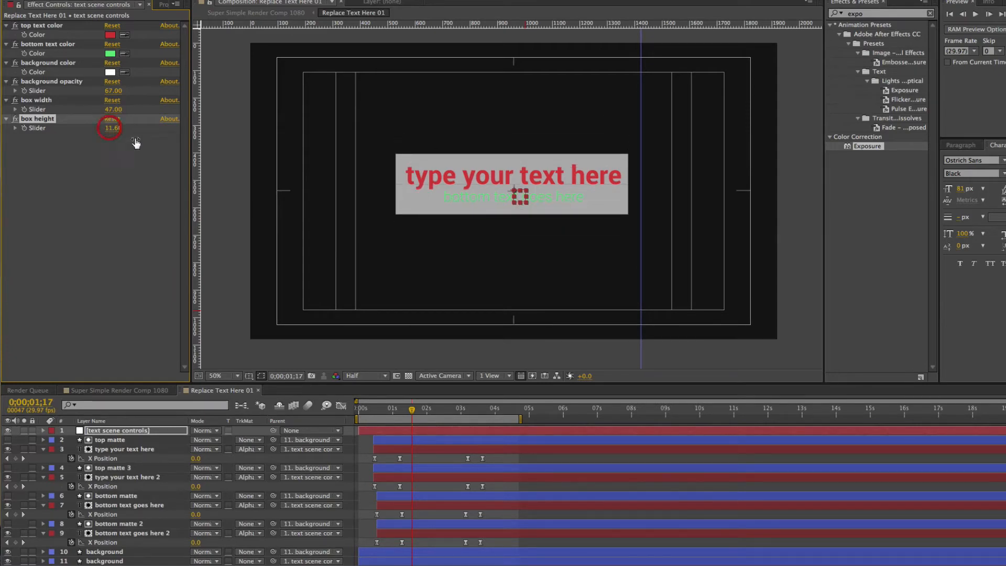
# Step: Lower the opacity of the text box background to 56
pyautogui.click(100, 156)
pyautogui.click(57, 81)
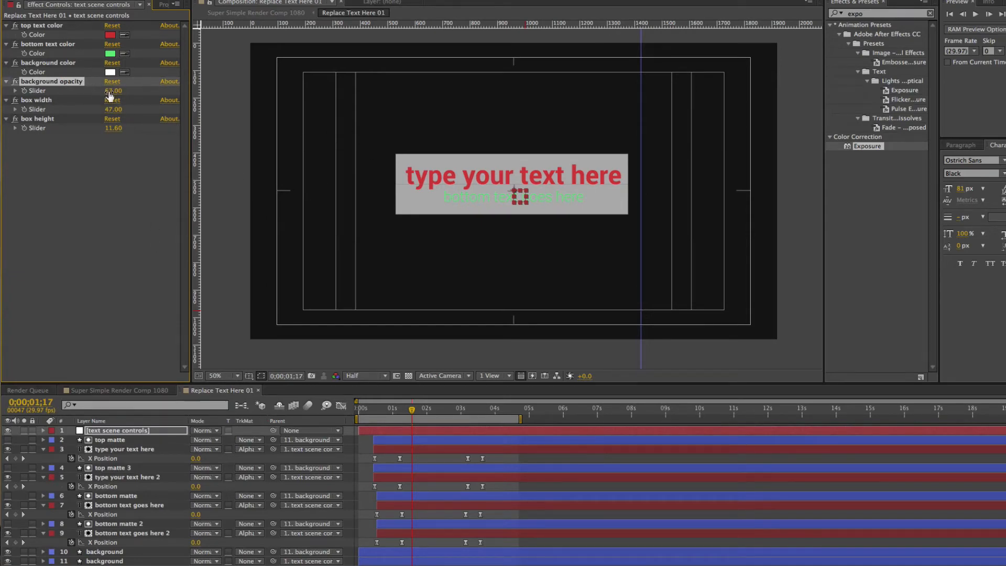
pyautogui.moveTo(101, 91); pyautogui.dragTo(99, 91)
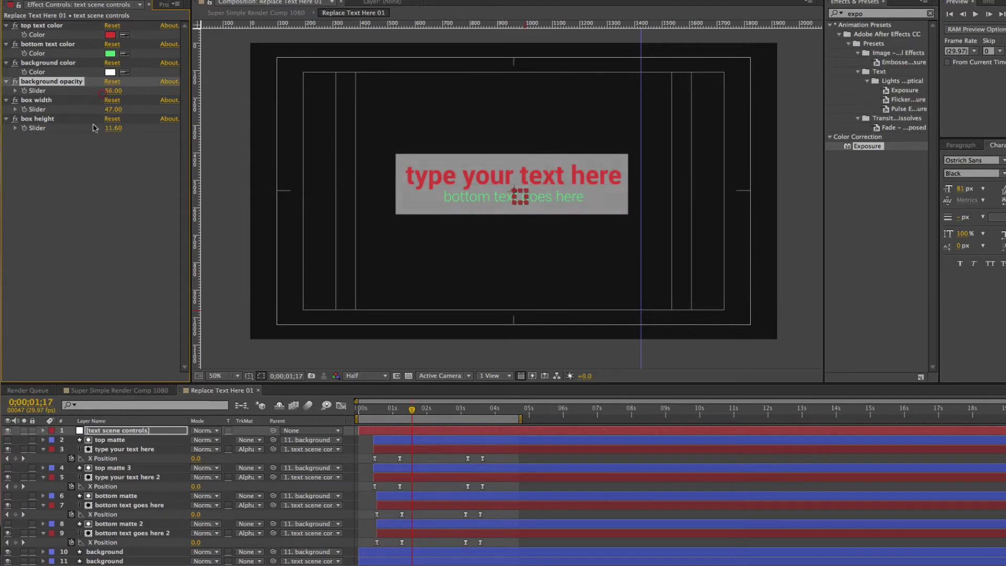
# Step: Switch to the Super Simple Render Comp 1080 and preview the opening with the first text scene
pyautogui.click(119, 390)
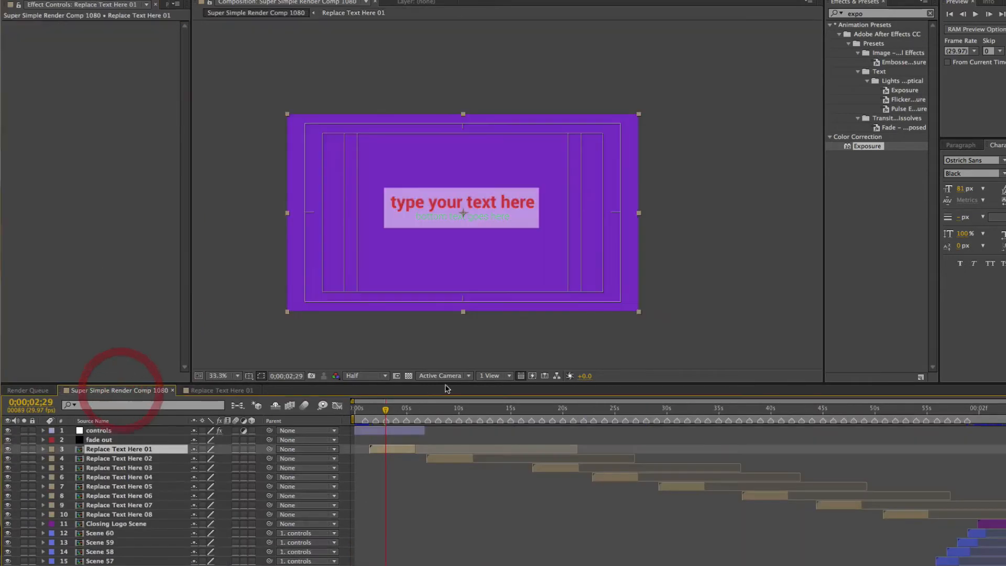
pyautogui.click(375, 411)
pyautogui.moveTo(374, 412); pyautogui.dragTo(376, 412)
pyautogui.press('space')
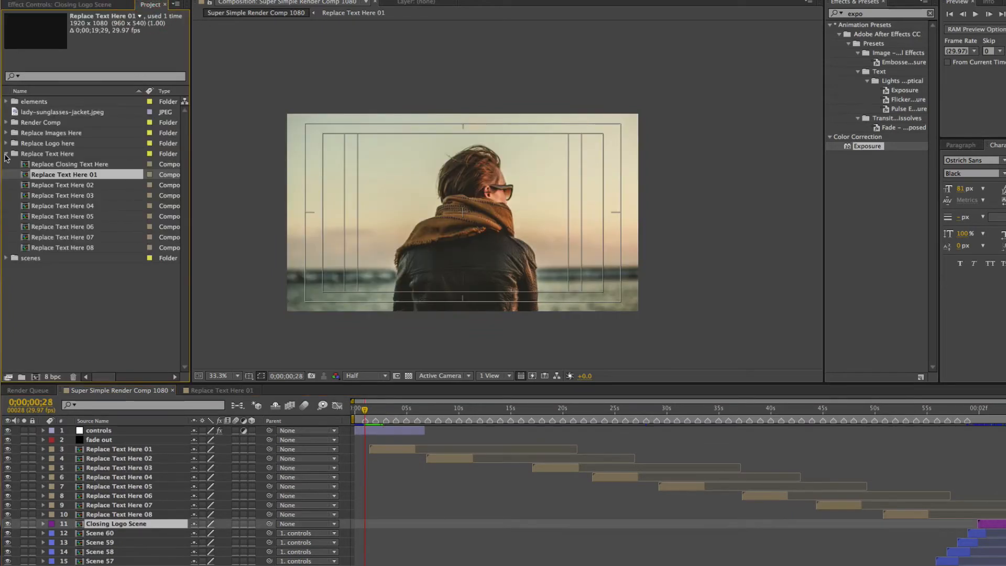
# Step: Open the Replace Logo Here composition from the Replace Logo here folder at a frame showing the placeholder
pyautogui.click(6, 154)
pyautogui.click(49, 143)
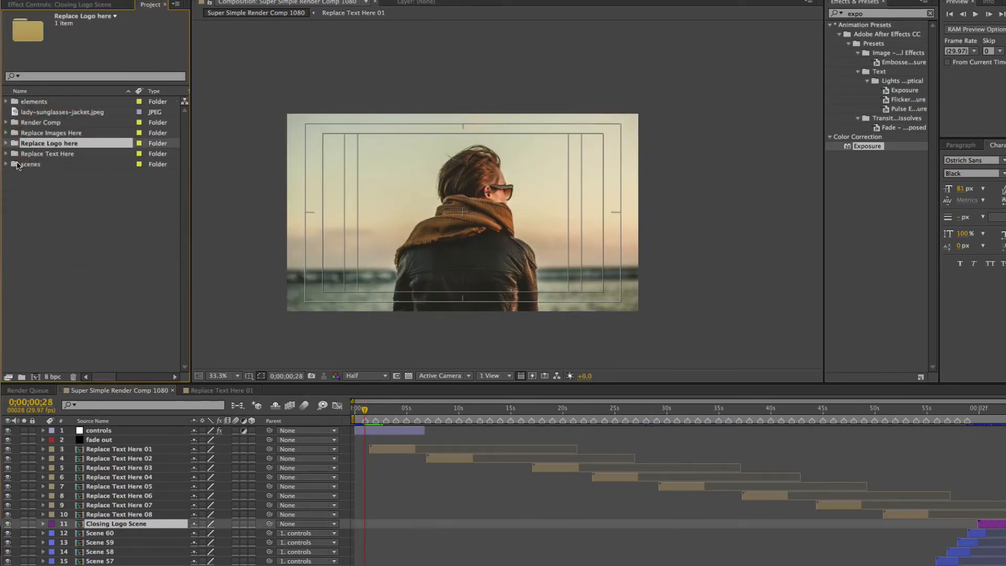
pyautogui.click(6, 143)
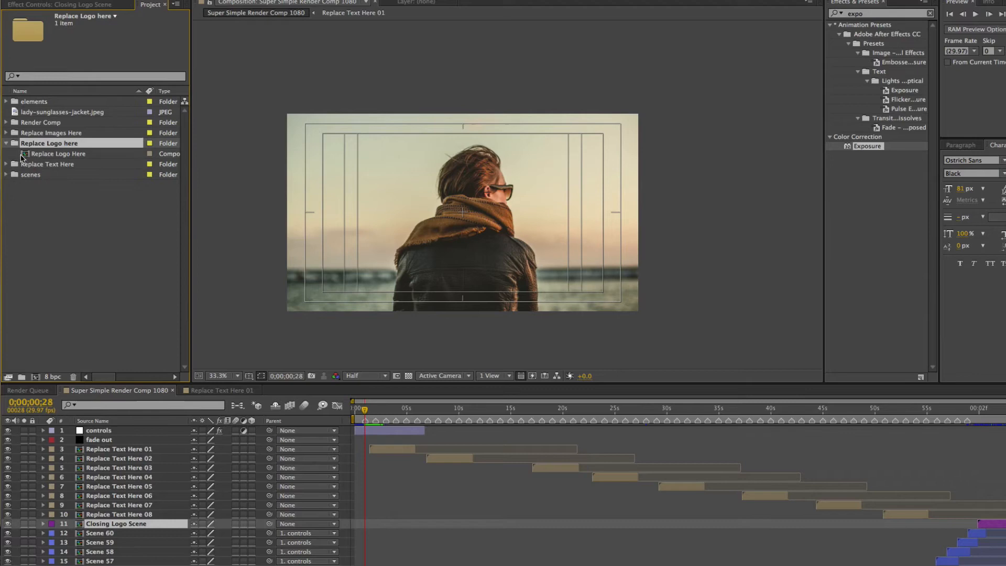
pyautogui.doubleClick(52, 154)
pyautogui.click(389, 411)
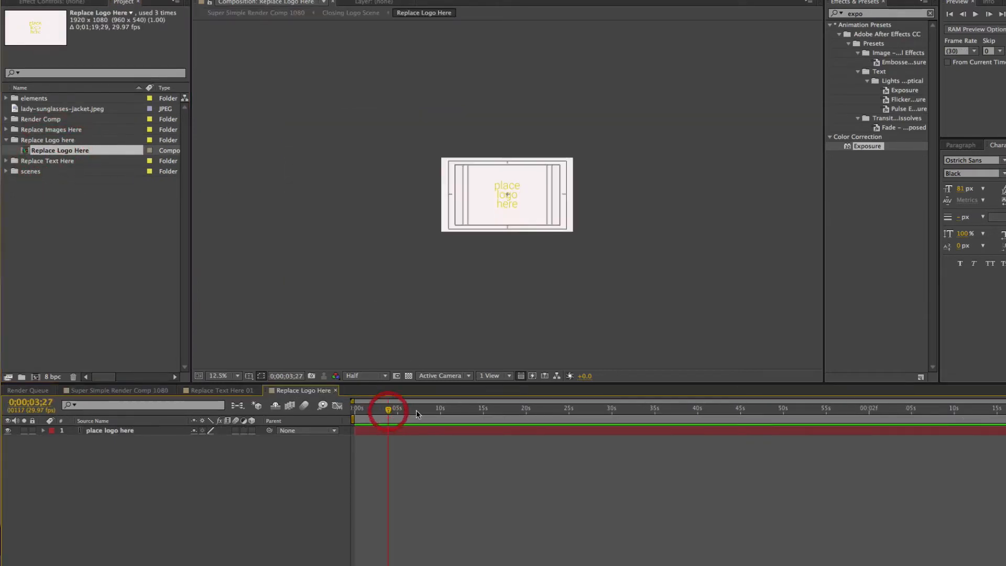
pyautogui.click(97, 431)
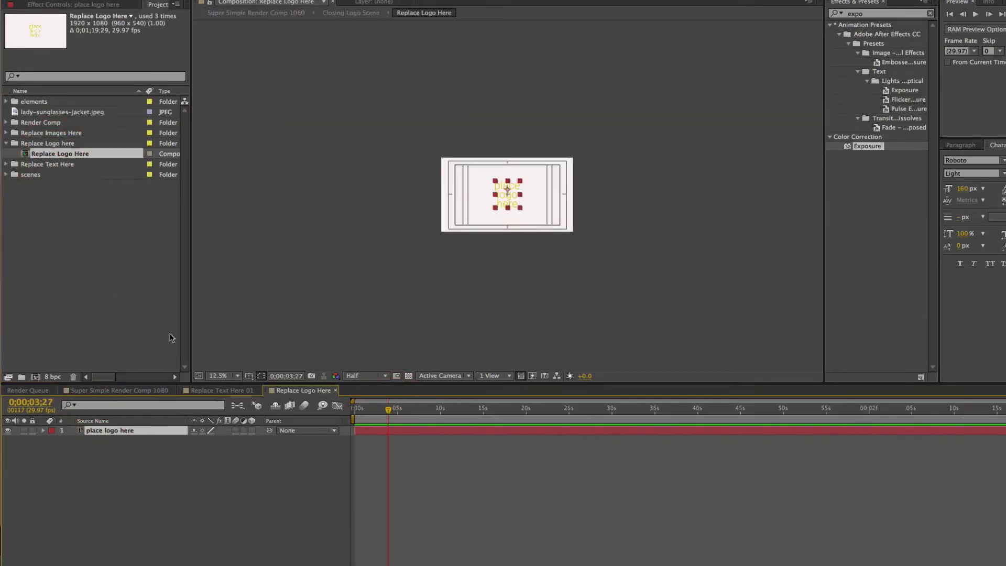
pyautogui.doubleClick(116, 433)
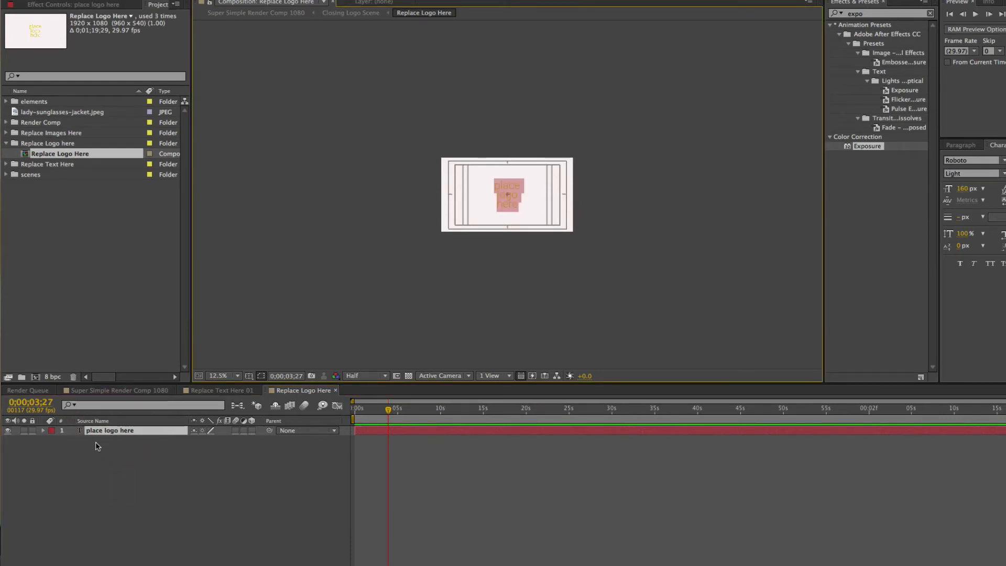
pyautogui.click(70, 454)
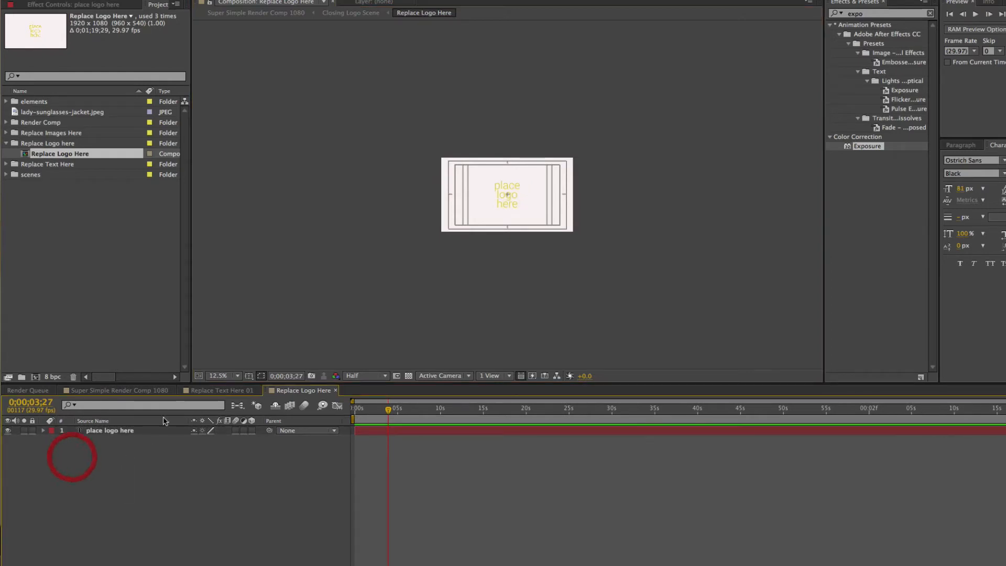
pyautogui.press('v')
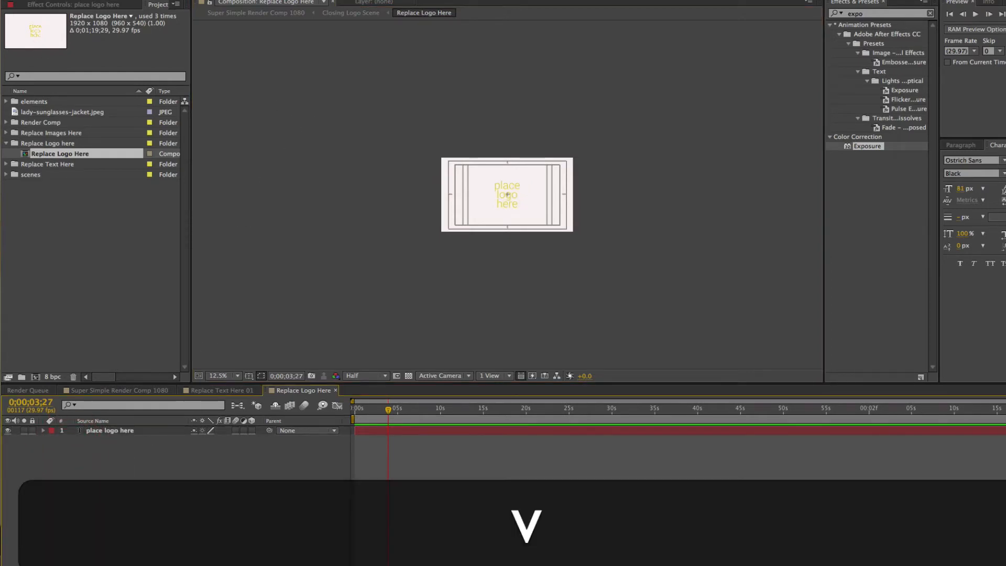
pyautogui.click(91, 0)
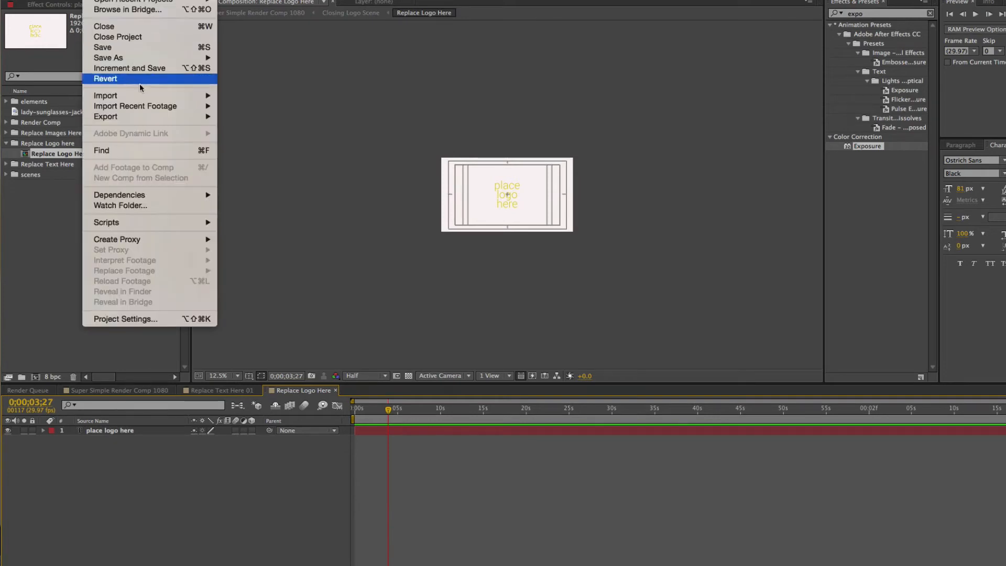
pyautogui.moveTo(145, 95)
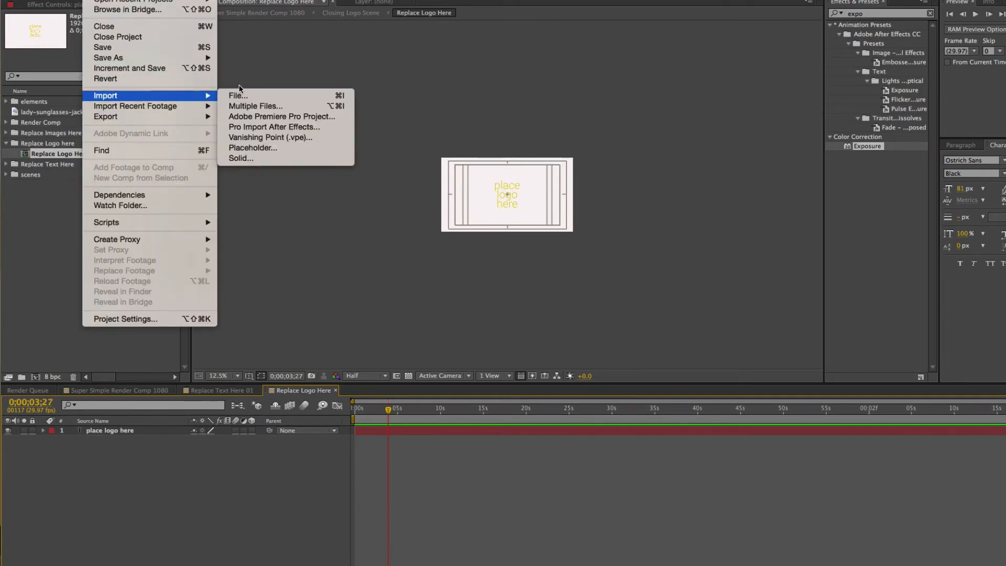
pyautogui.click(50, 220)
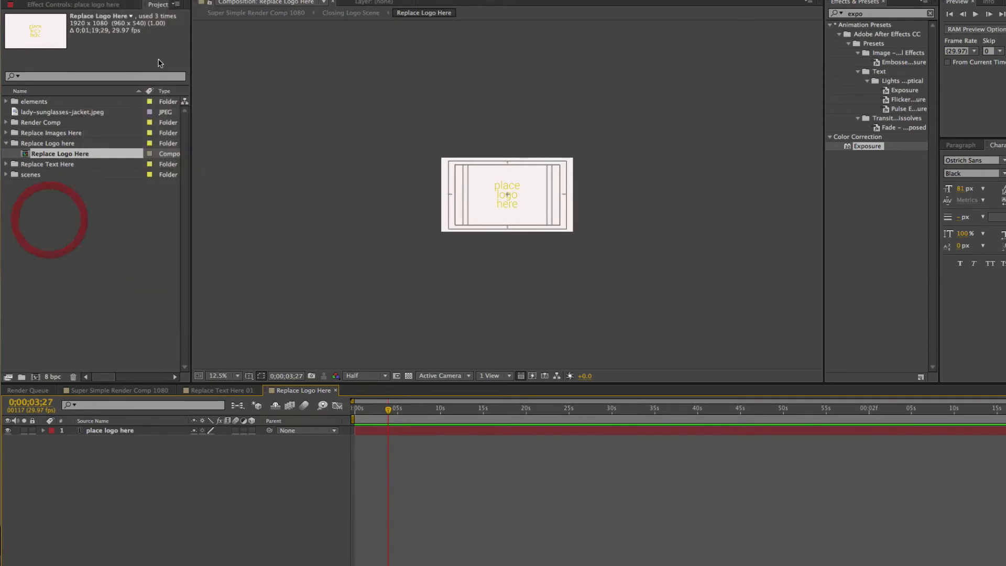
# Step: Import FluxVFX-2014-logo.psd as a composition that retains layer sizes, with editable layer styles
pyautogui.doubleClick(64, 210)
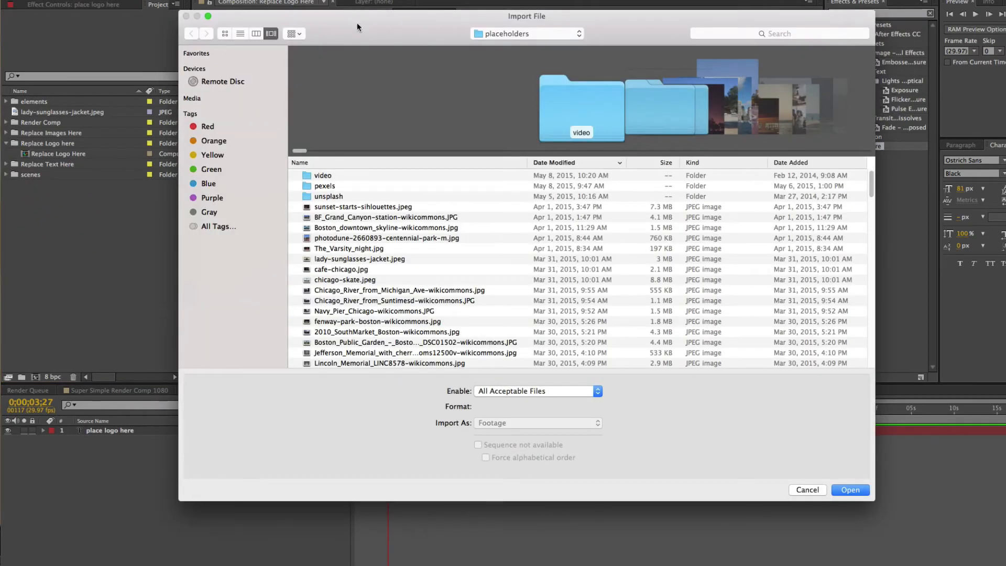
pyautogui.moveTo(389, 35); pyautogui.dragTo(381, 27)
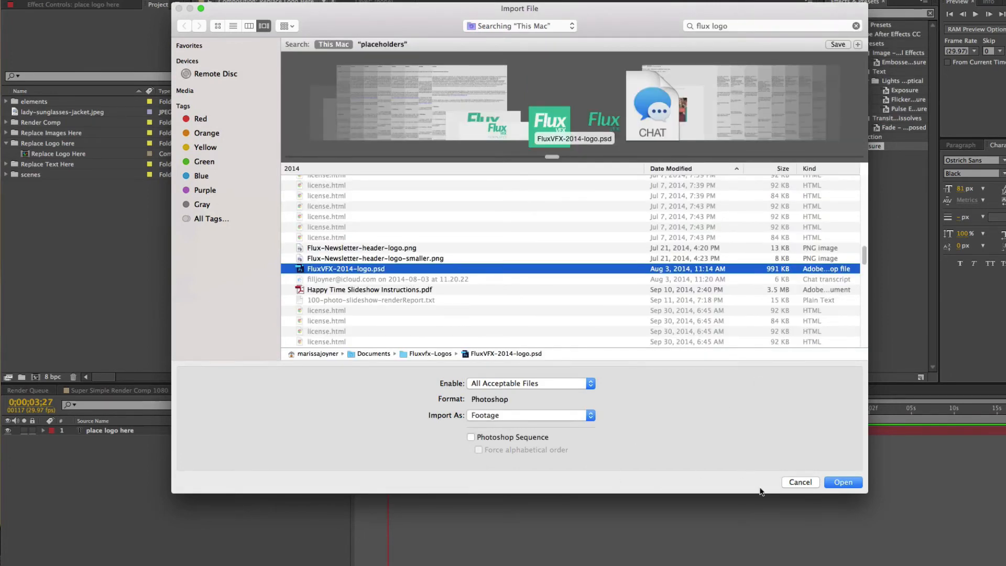
pyautogui.click(842, 482)
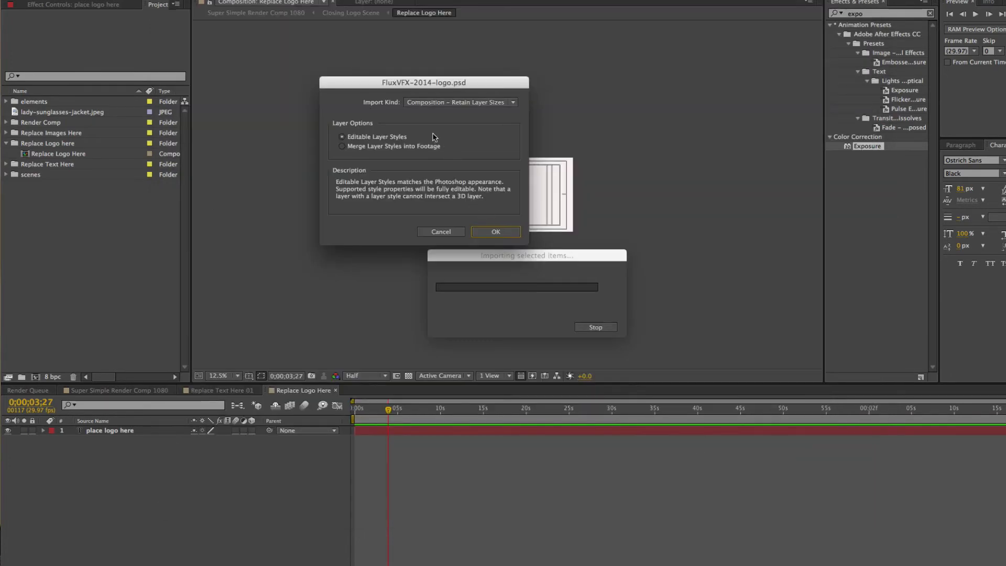
pyautogui.click(492, 231)
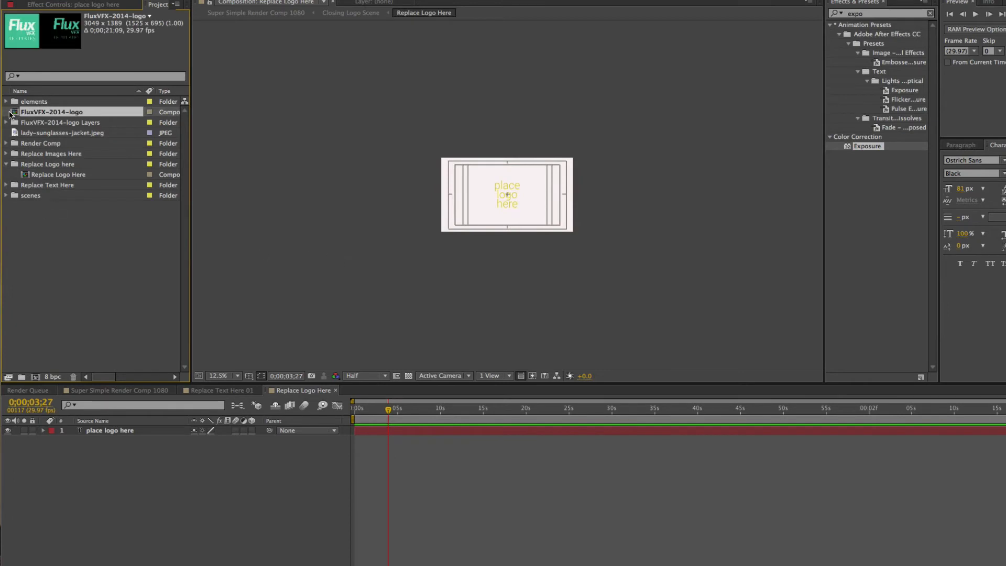
# Step: Place the FluxVFX-2014-logo composition over the logo placeholder with its green logo in frame, and hide the placeholder text layer
pyautogui.moveTo(10, 114); pyautogui.dragTo(472, 195)
pyautogui.moveTo(537, 193)
pyautogui.mouseDown()
pyautogui.moveTo(512, 194)
pyautogui.moveTo(524, 203)
pyautogui.mouseUp()
pyautogui.click(7, 439)
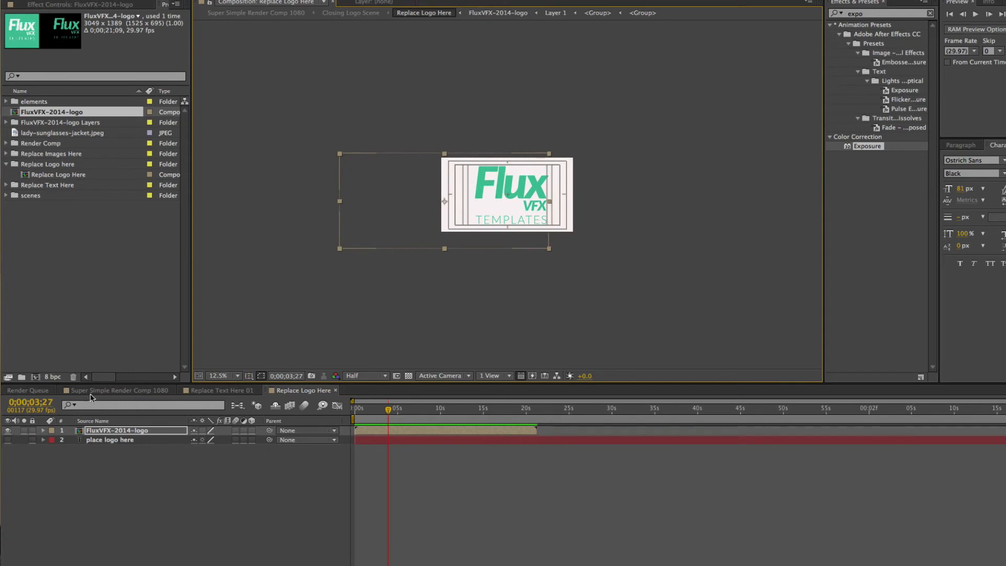
# Step: Return to the Super Simple Render Comp 1080 and review the closing logo animation with the new logo
pyautogui.click(112, 391)
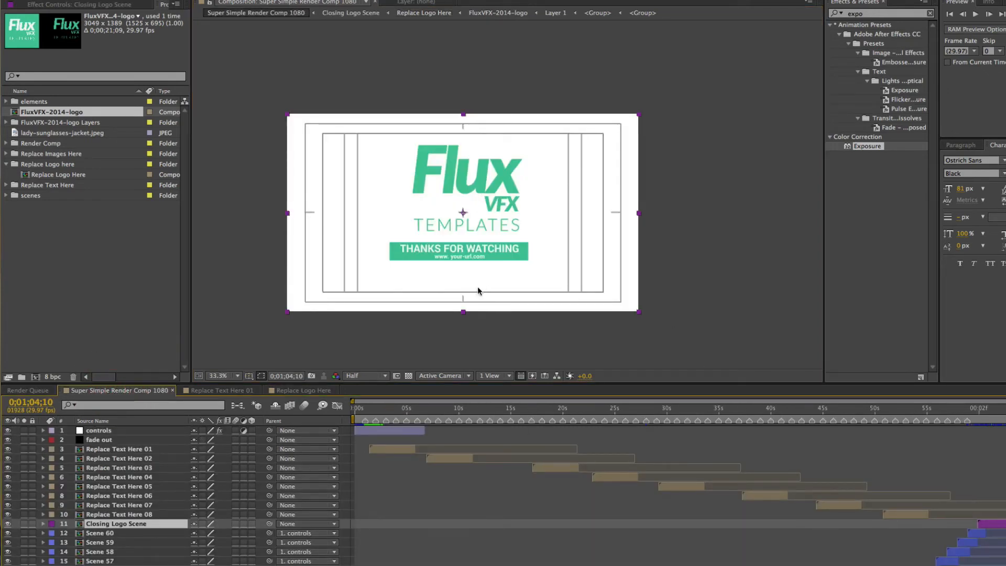
pyautogui.click(975, 410)
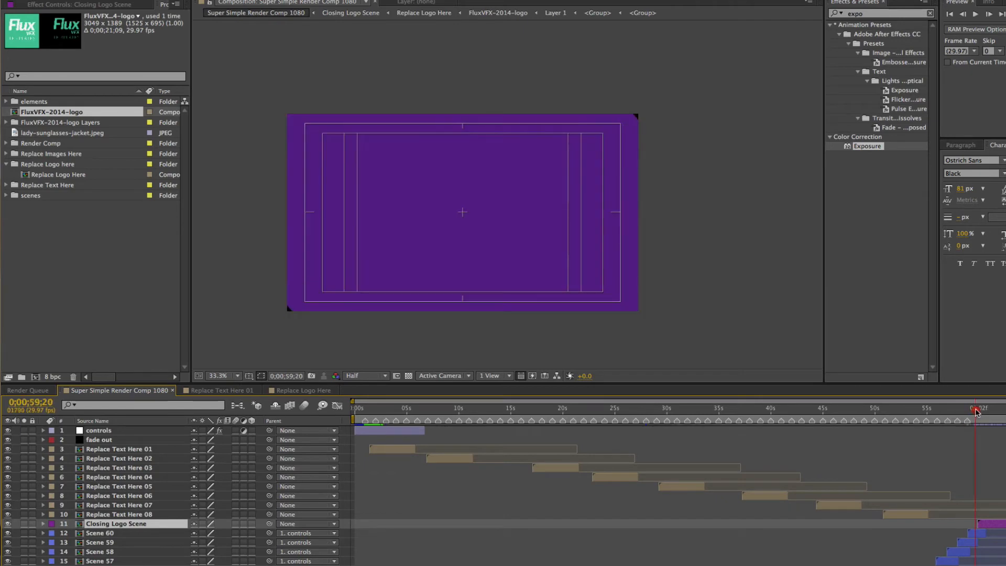
pyautogui.moveTo(976, 411); pyautogui.dragTo(994, 412)
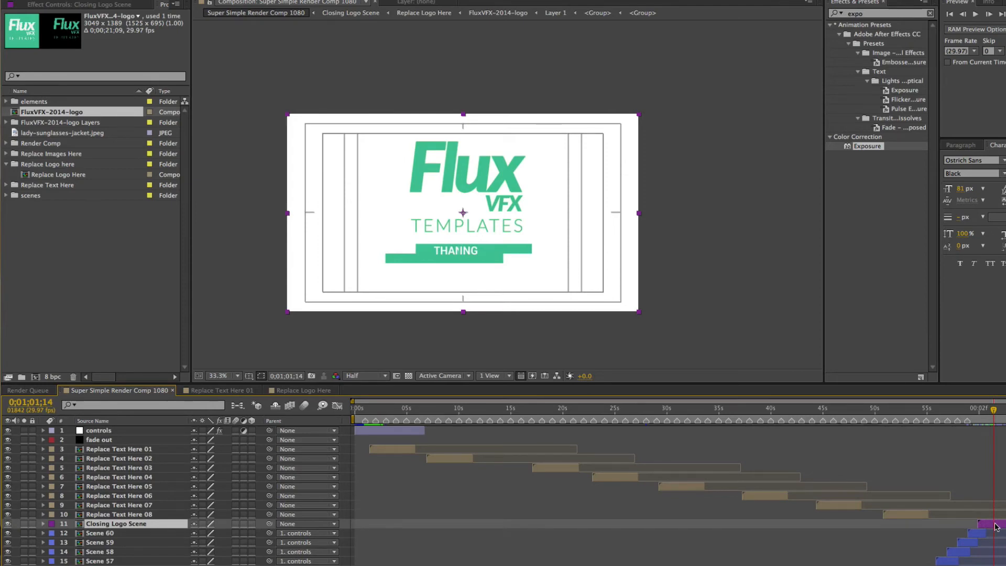
# Step: Open the Closing Logo Scene composition and change logo transition color 01 in its color controls to magenta
pyautogui.doubleClick(996, 527)
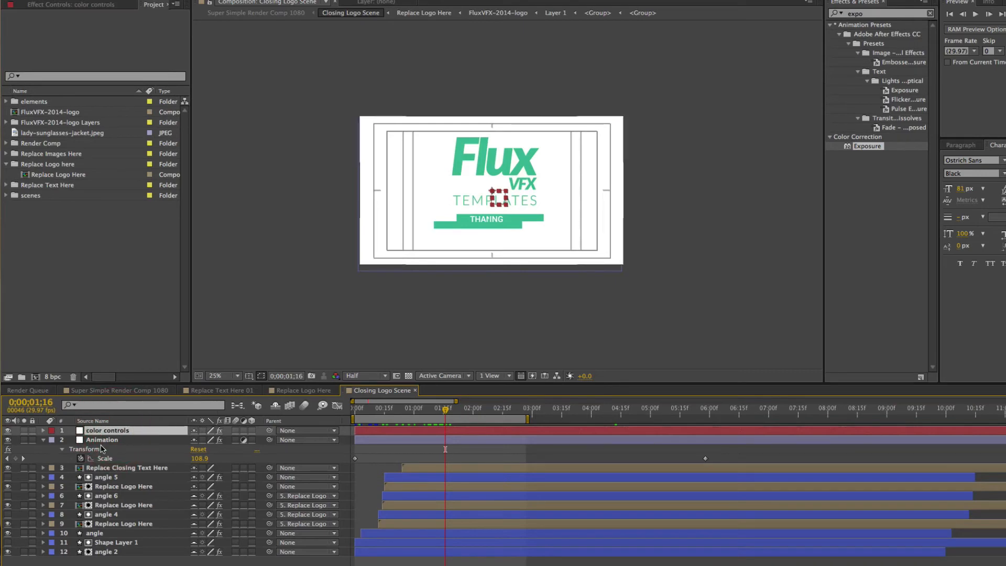
pyautogui.click(90, 5)
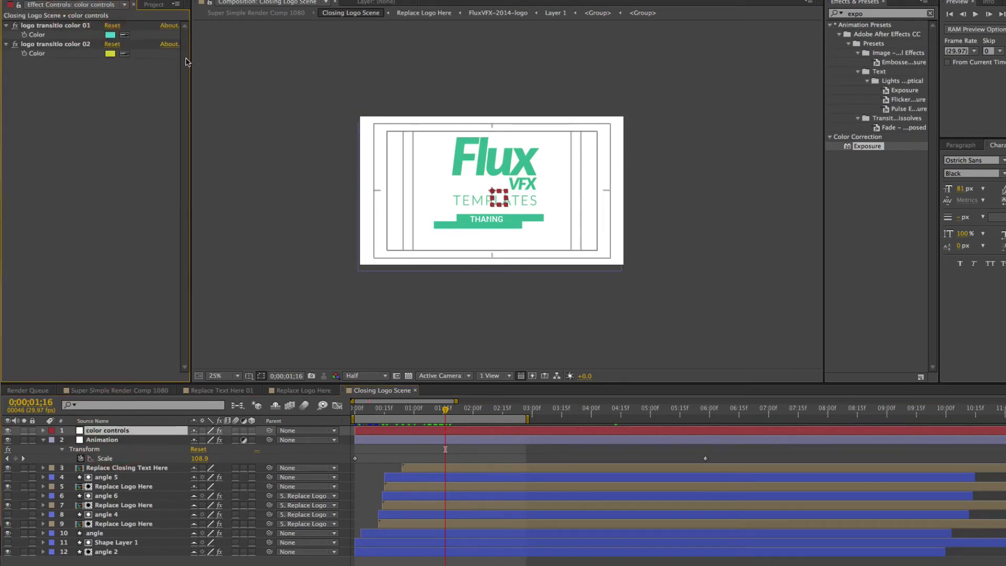
pyautogui.click(386, 416)
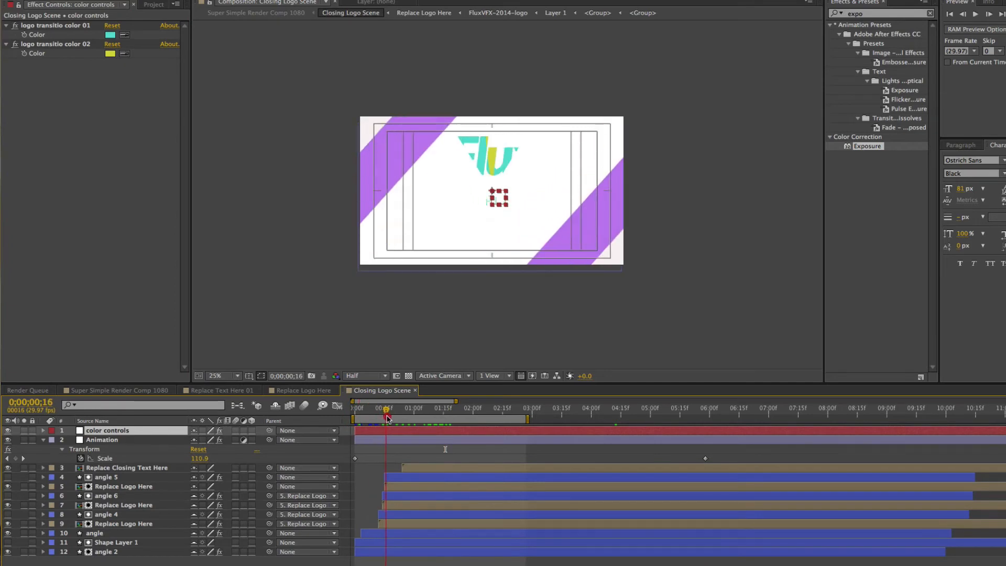
pyautogui.click(388, 417)
pyautogui.click(110, 35)
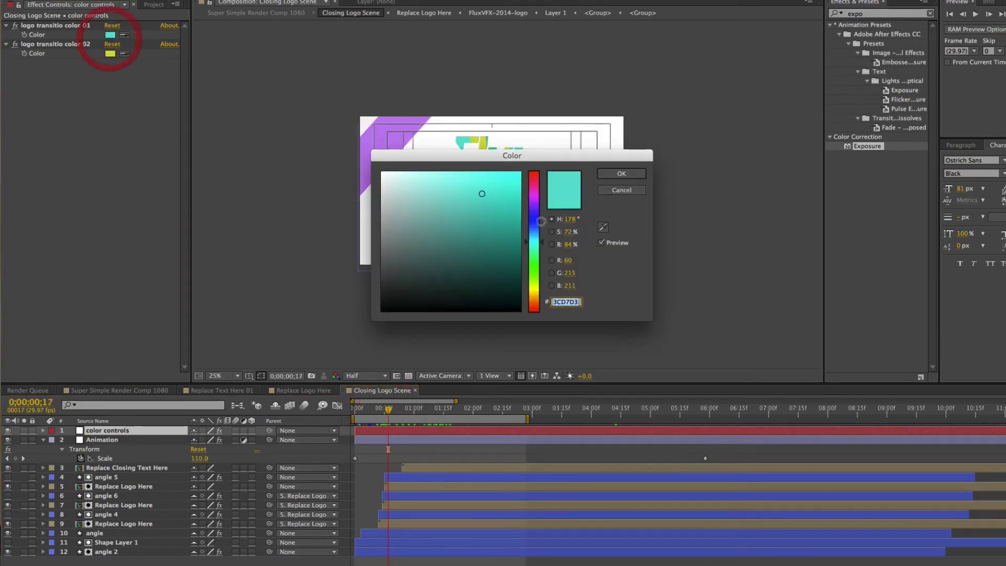
pyautogui.moveTo(534, 221); pyautogui.dragTo(534, 195)
pyautogui.click(611, 172)
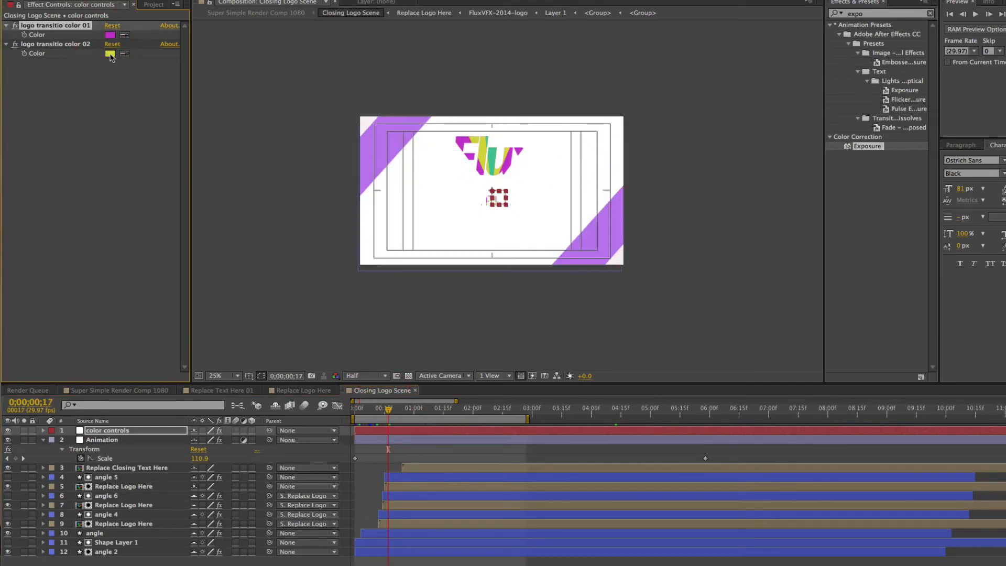
# Step: Set logo transition color 02 to orange-red (D7623C) and check the rest of the closing animation
pyautogui.click(110, 53)
pyautogui.click(533, 308)
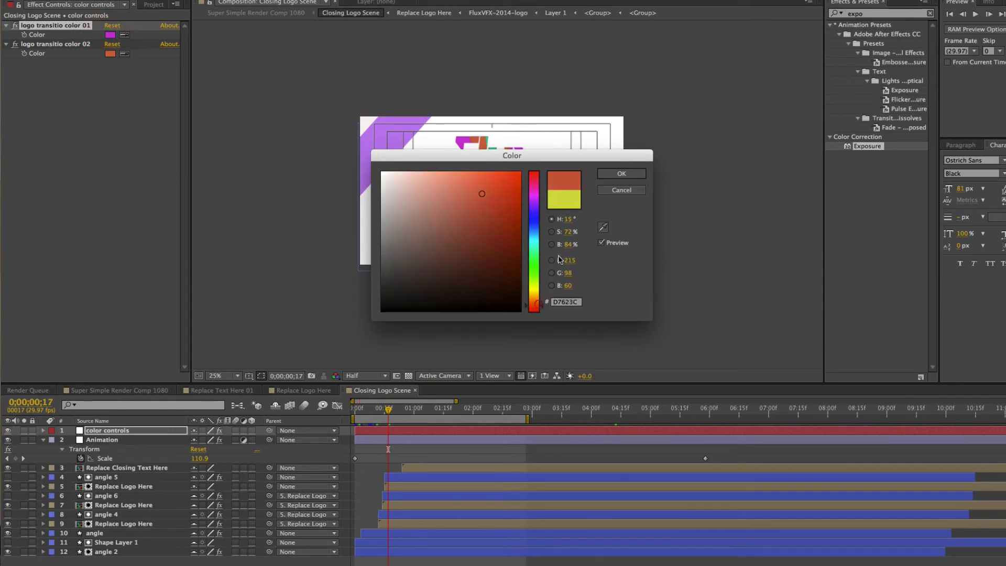
pyautogui.click(621, 174)
pyautogui.moveTo(391, 409); pyautogui.dragTo(518, 425)
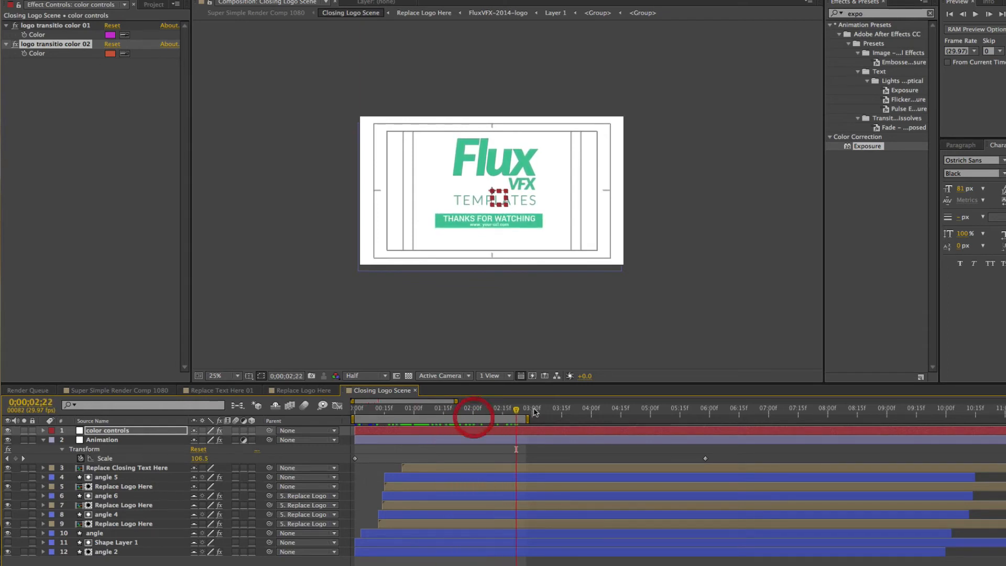
# Step: Open the Replace Closing Text Here composition from the closing scene and collapse the properties of both background layers
pyautogui.click(131, 468)
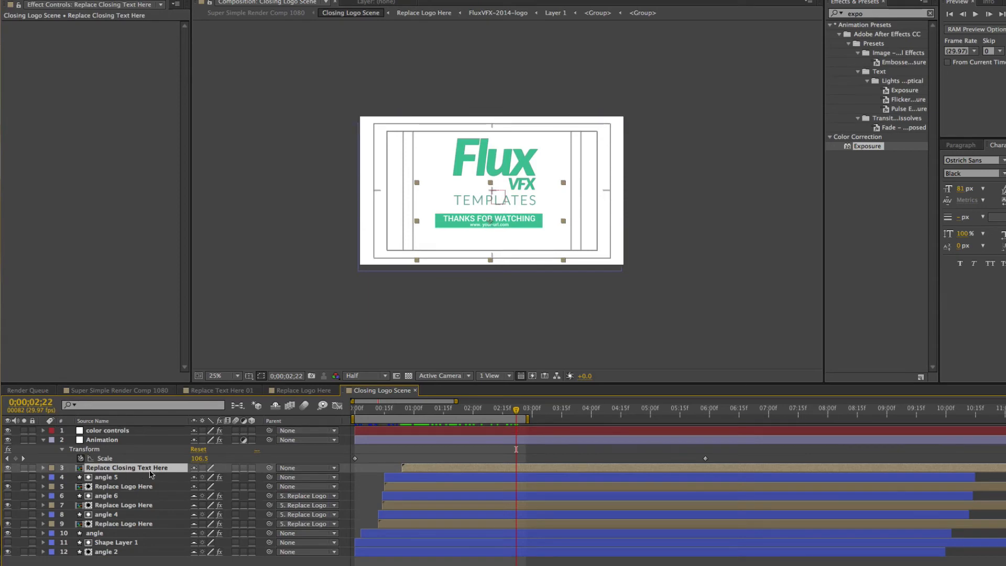
pyautogui.doubleClick(108, 468)
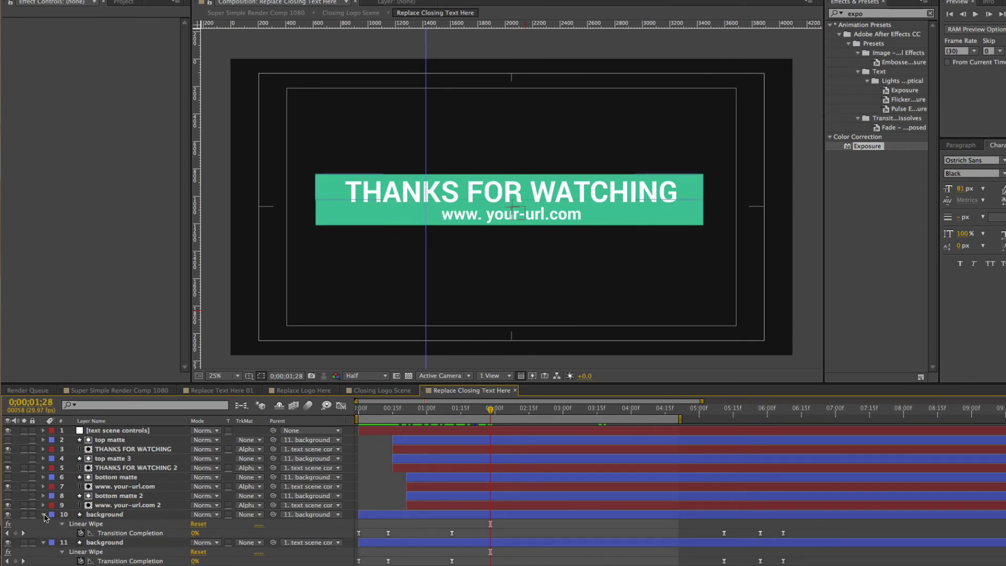
pyautogui.click(43, 514)
pyautogui.click(43, 523)
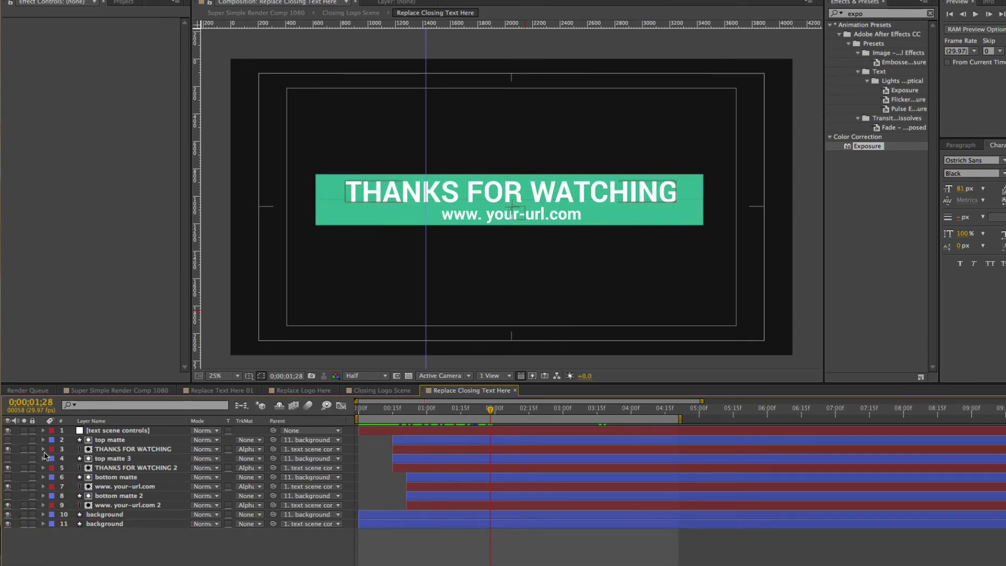
# Step: Replace the text of the first THANKS FOR WATCHING layer with "see you soon"
pyautogui.click(128, 450)
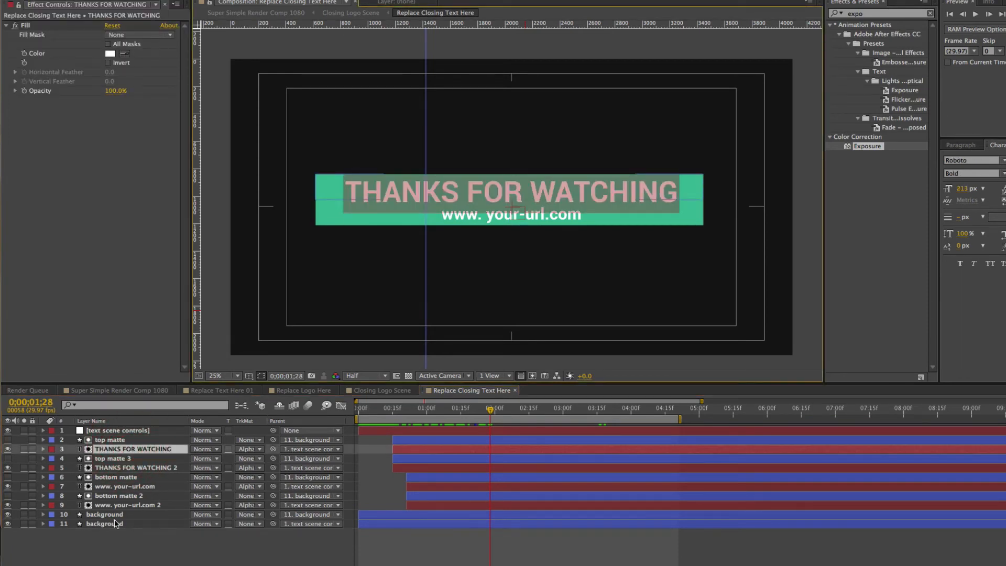
pyautogui.write('see you ')
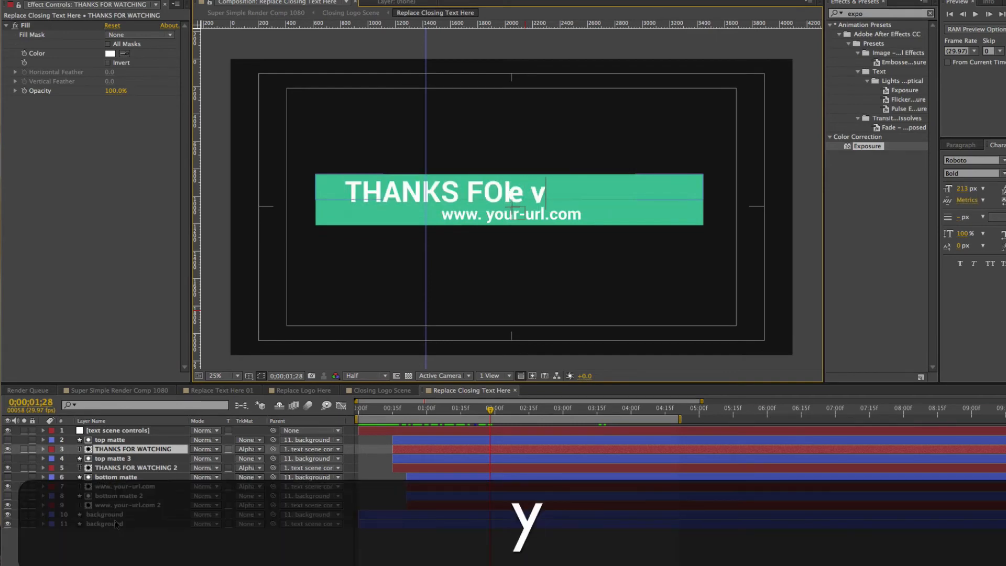
pyautogui.write('soon')
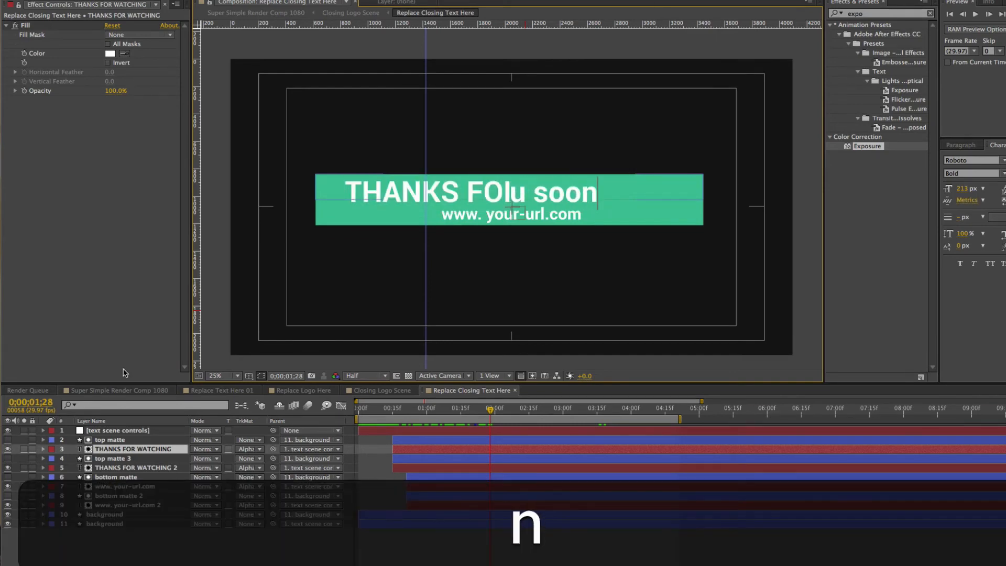
# Step: Copy the "see you soon" text and replace the text of the THANKS FOR WATCHING 2 layer with it
pyautogui.click(164, 449)
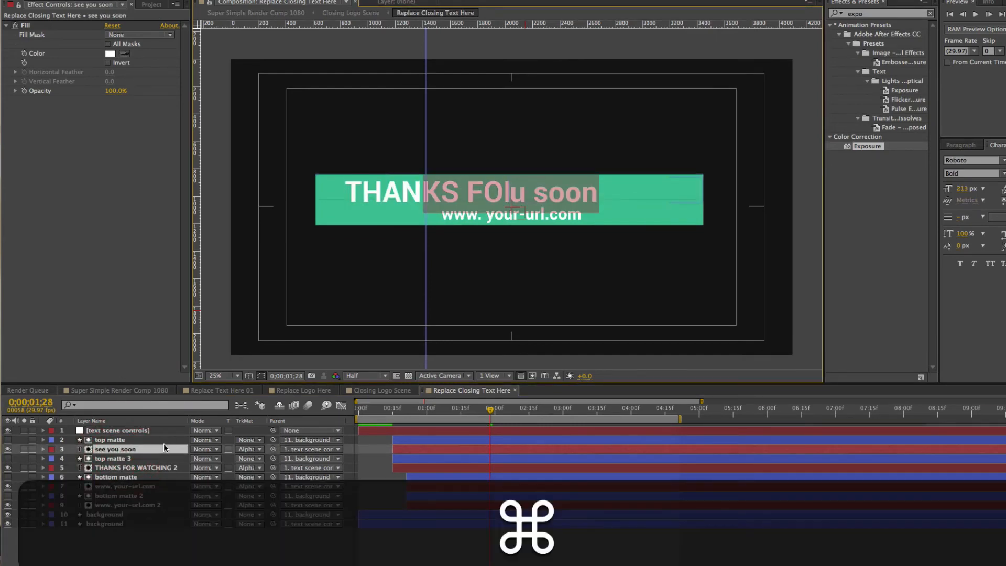
pyautogui.press('super+c')
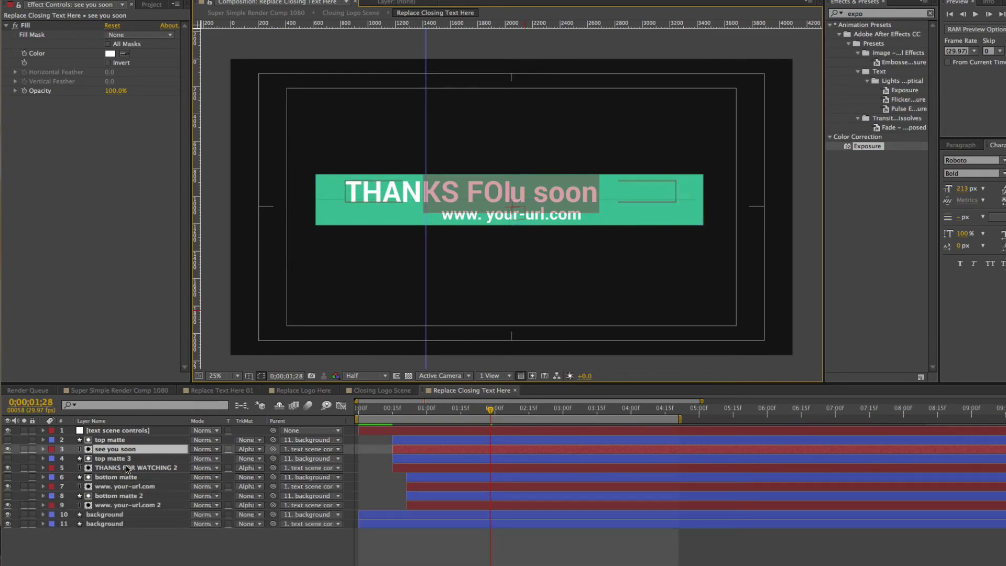
pyautogui.click(126, 468)
pyautogui.press('super+v')
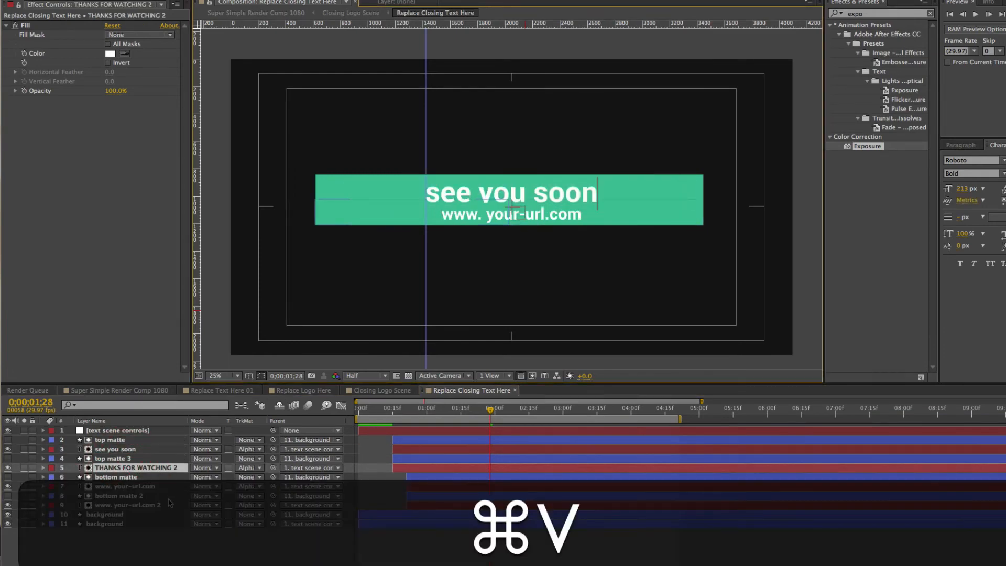
pyautogui.click(102, 535)
pyautogui.press('v')
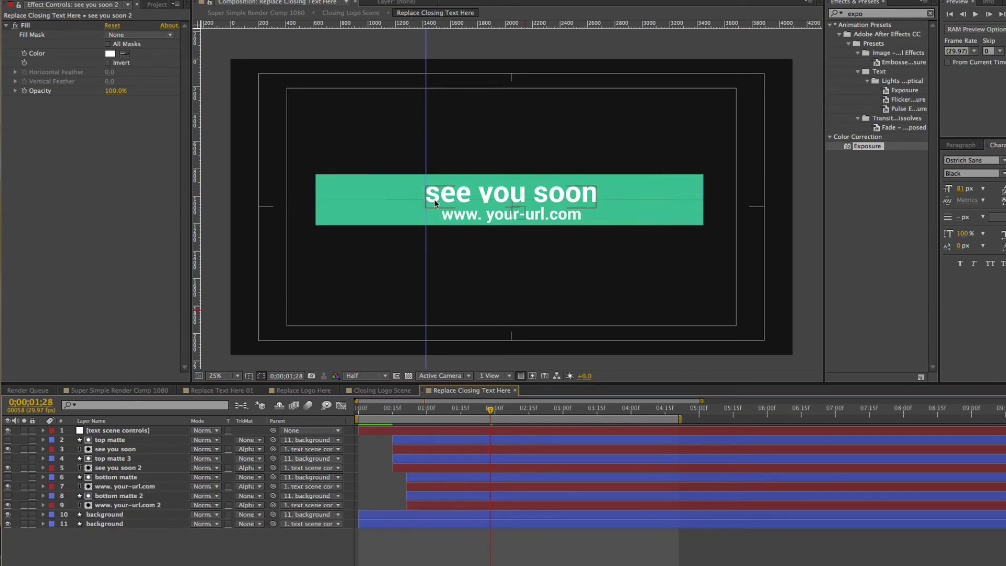
# Step: Lower the top matte and top matte 3 layers together to a Y position of -1504
pyautogui.click(109, 441)
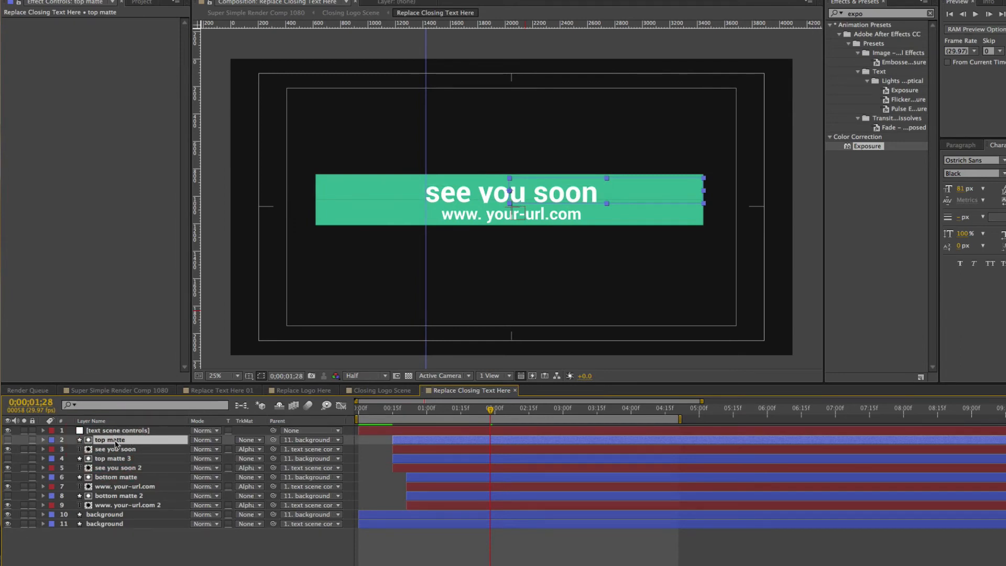
pyautogui.press('super')
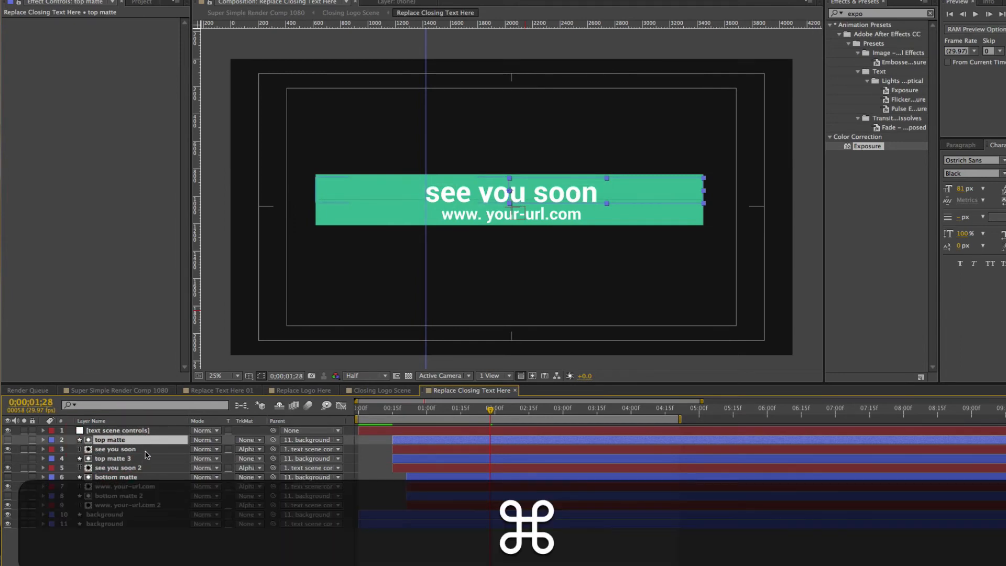
pyautogui.keyDown('super'); pyautogui.click(124, 459); pyautogui.keyUp('super')
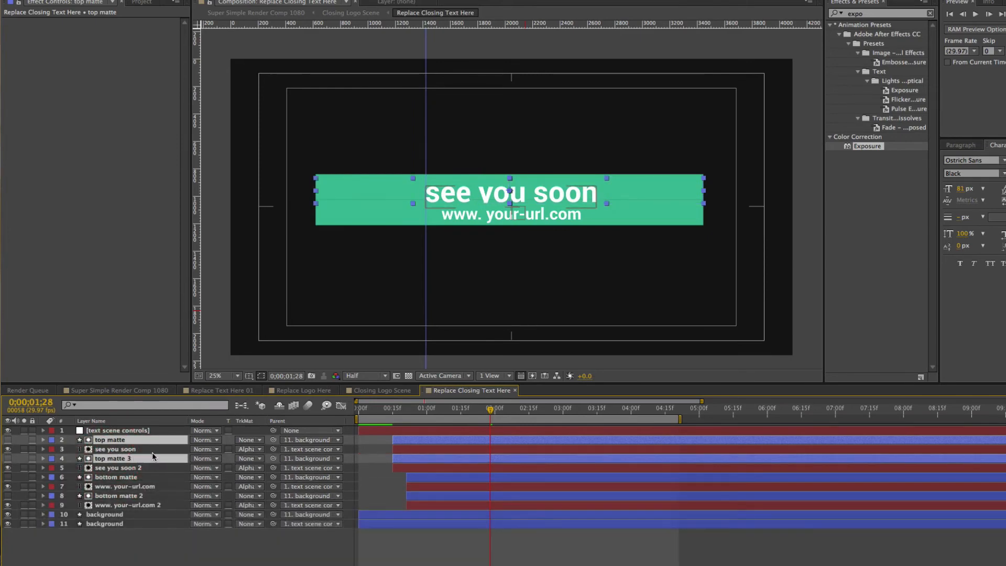
pyautogui.press('p')
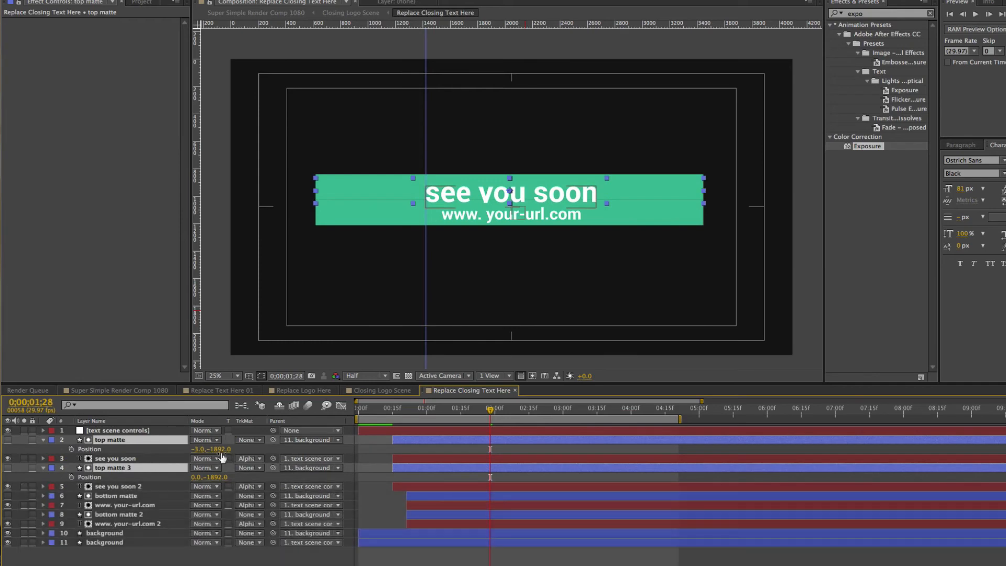
pyautogui.moveTo(220, 449); pyautogui.dragTo(222, 449)
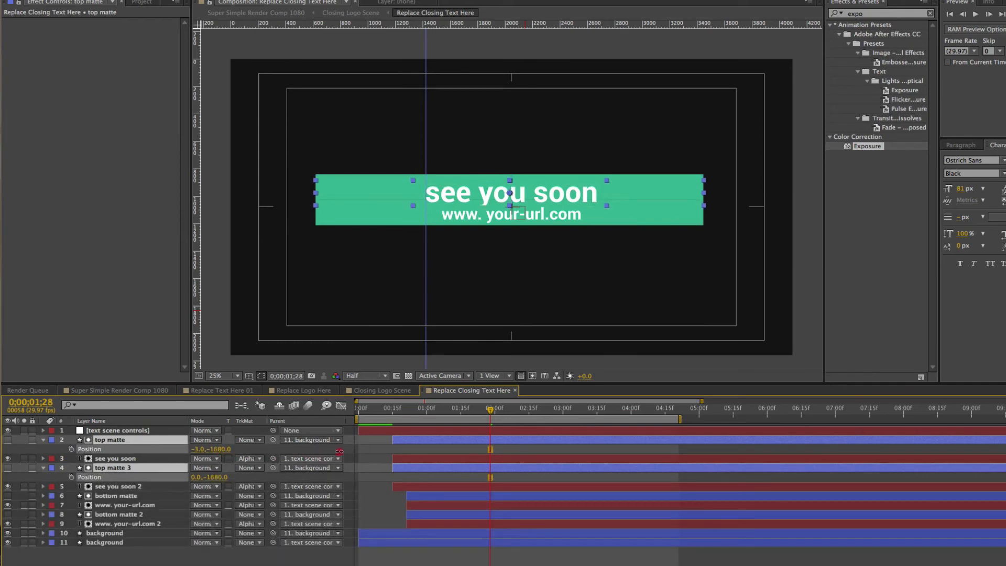
pyautogui.moveTo(477, 439); pyautogui.dragTo(530, 435)
# Step: Set the box width slider of the text scene controls layer to 40
pyautogui.click(116, 431)
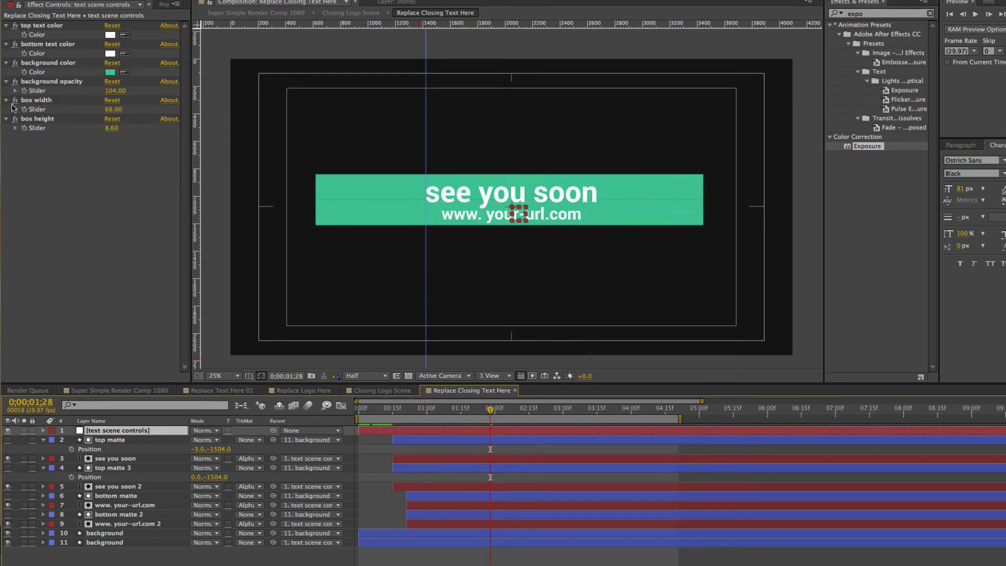
pyautogui.moveTo(113, 109); pyautogui.dragTo(92, 110)
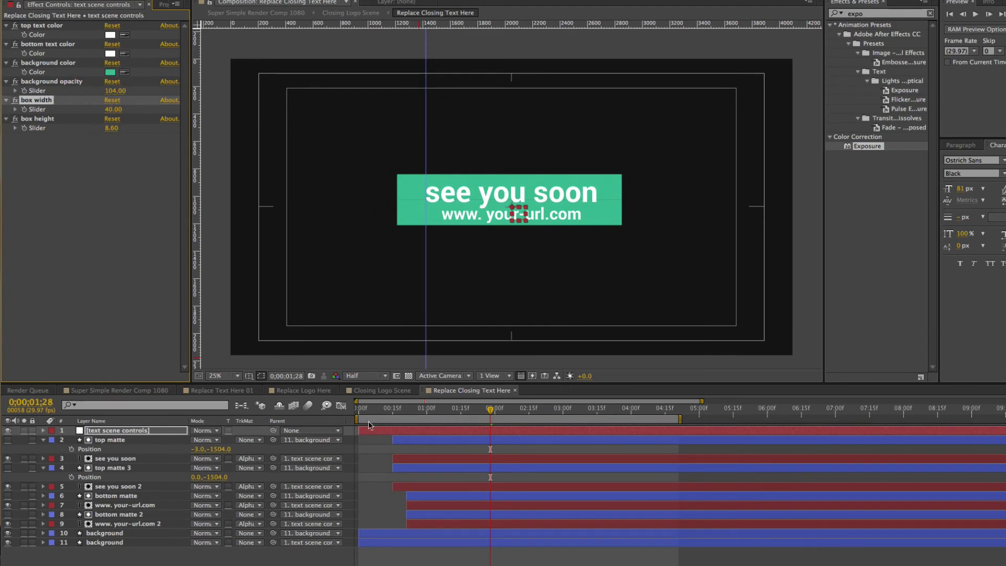
# Step: Shift the closing text box in the Closing Logo Scene composition so that it is centred below the logo
pyautogui.click(379, 391)
pyautogui.press('z')
pyautogui.click(502, 210)
pyautogui.press('space')
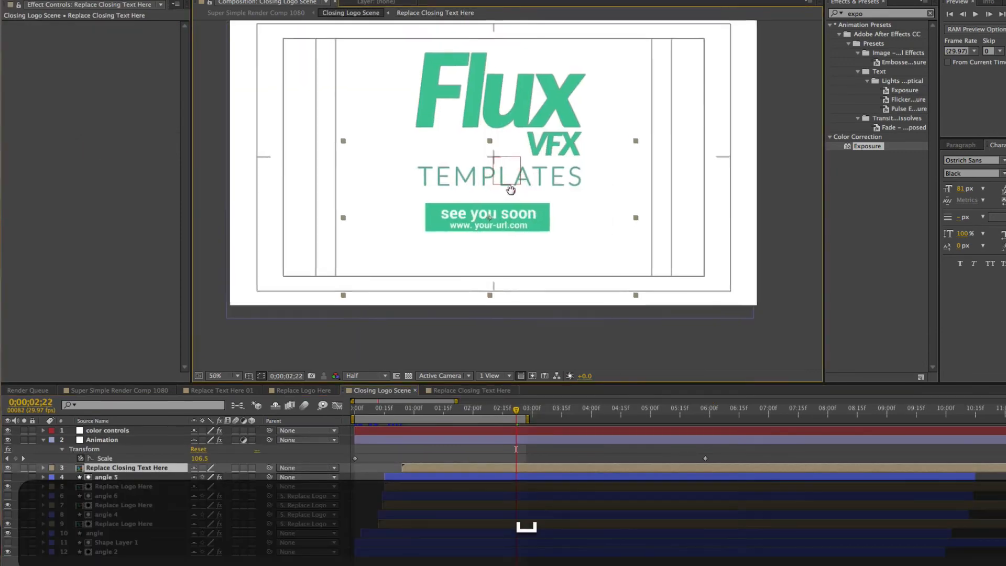
pyautogui.press('v')
pyautogui.moveTo(538, 212); pyautogui.dragTo(524, 220)
pyautogui.press('z')
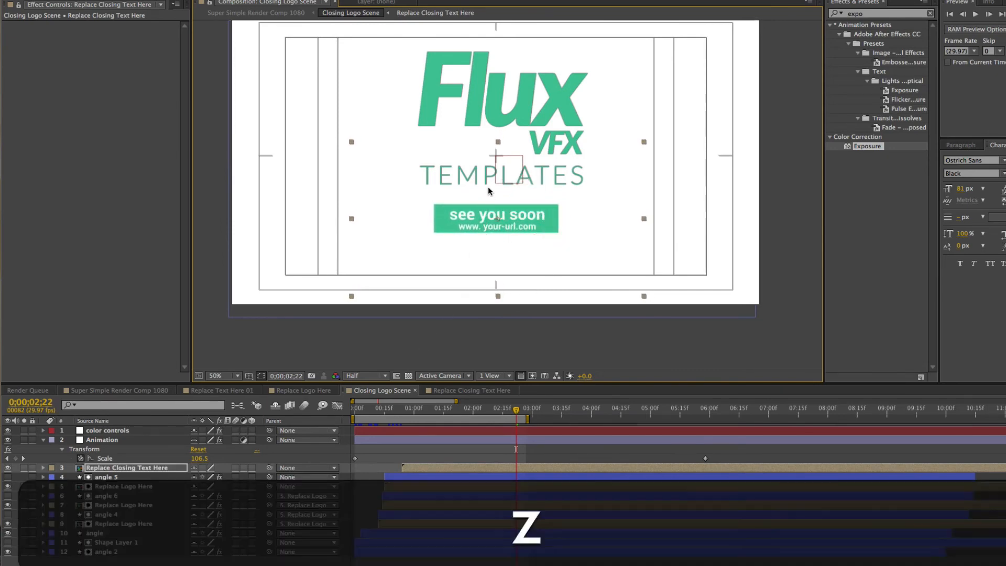
pyautogui.keyDown('alt'); pyautogui.click(489, 187); pyautogui.keyUp('alt')
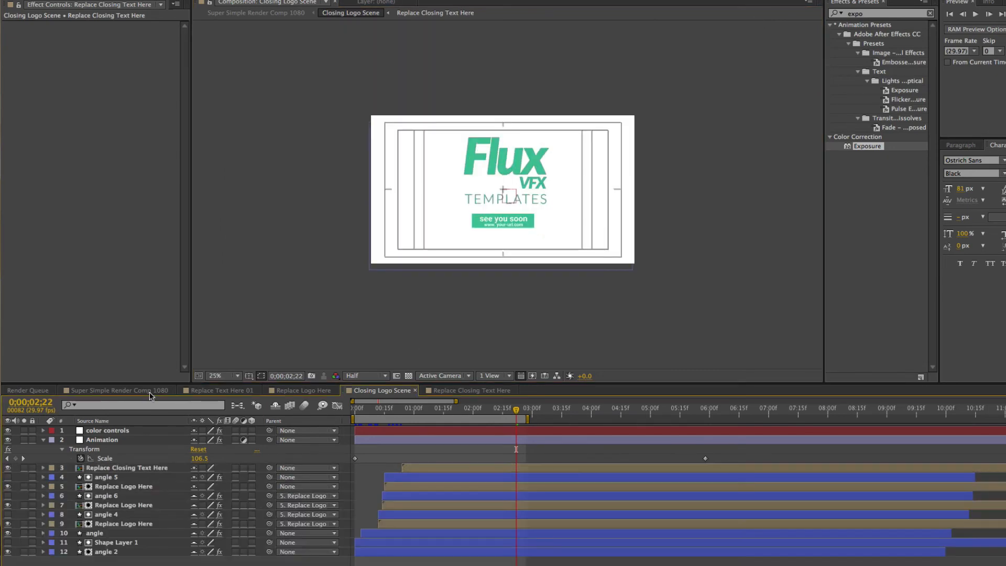
# Step: Select layers Scene 01 through Scene 60 in Super Simple Render Comp 1080 and move their start to 0;00;00;00
pyautogui.click(150, 392)
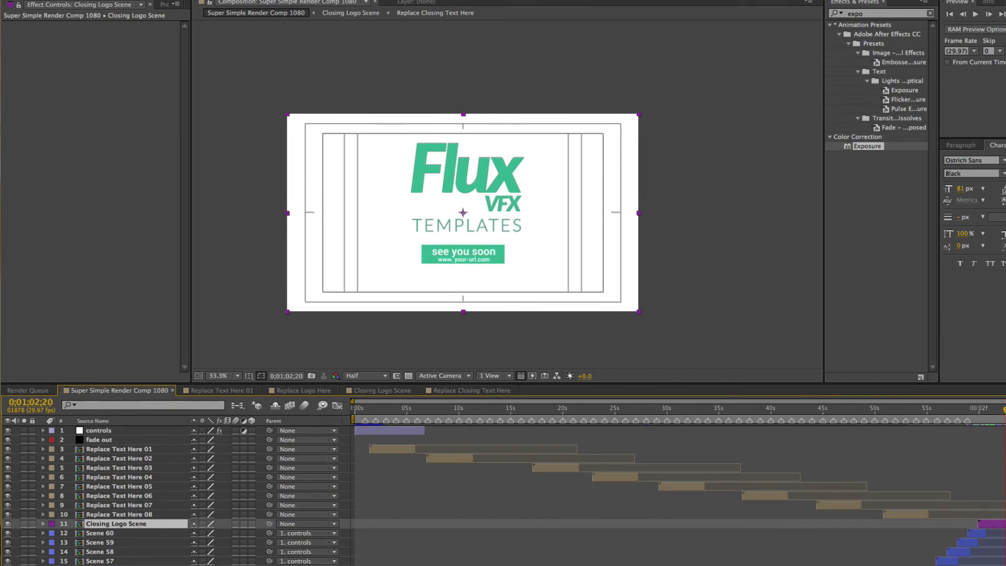
pyautogui.moveTo(973, 385); pyautogui.dragTo(959, 162)
pyautogui.scroll(-10, 628, 388)
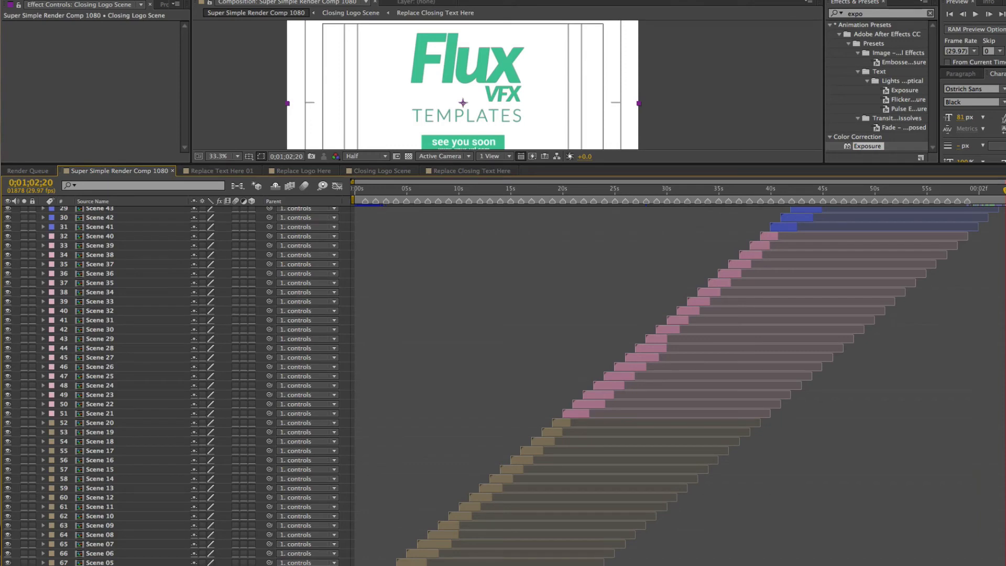
pyautogui.click(367, 565)
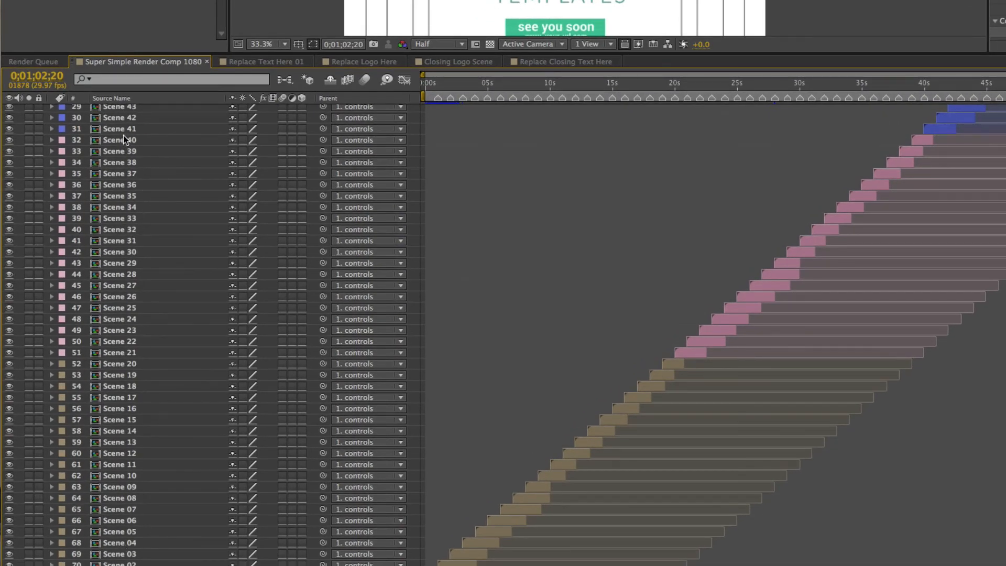
pyautogui.press('space')
pyautogui.moveTo(144, 165); pyautogui.dragTo(169, 464)
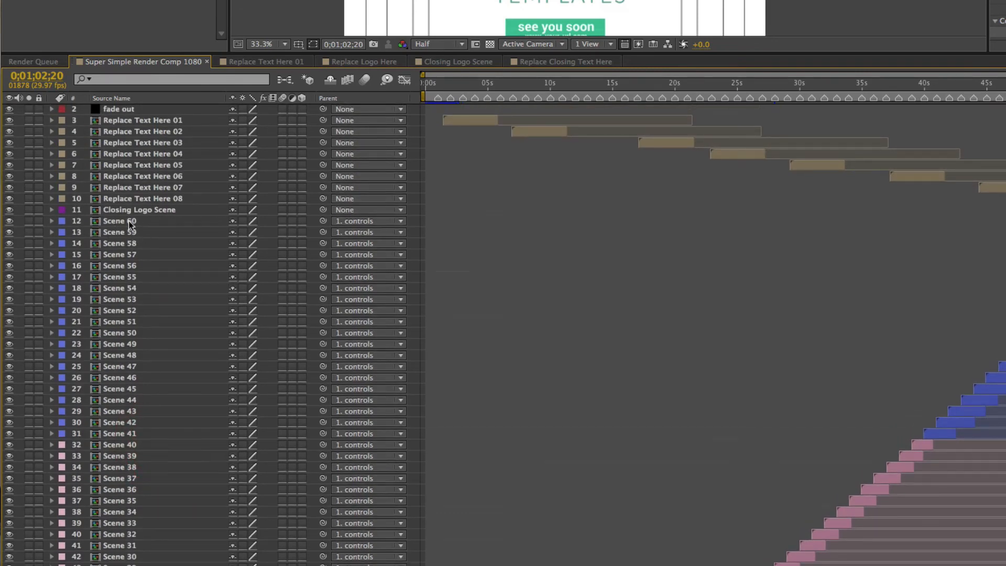
pyautogui.press('shift')
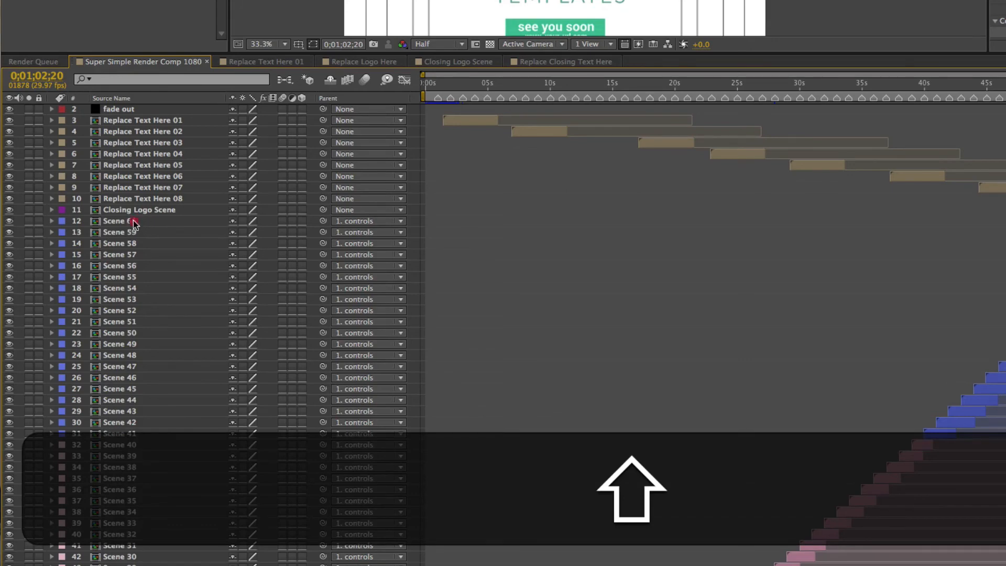
pyautogui.keyDown('shift'); pyautogui.click(133, 223); pyautogui.keyUp('shift')
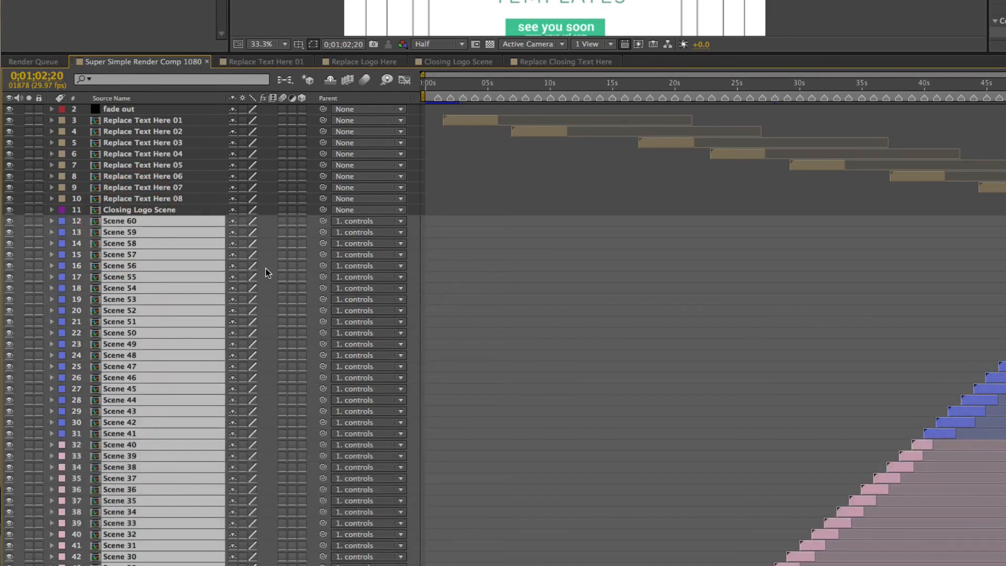
pyautogui.click(426, 83)
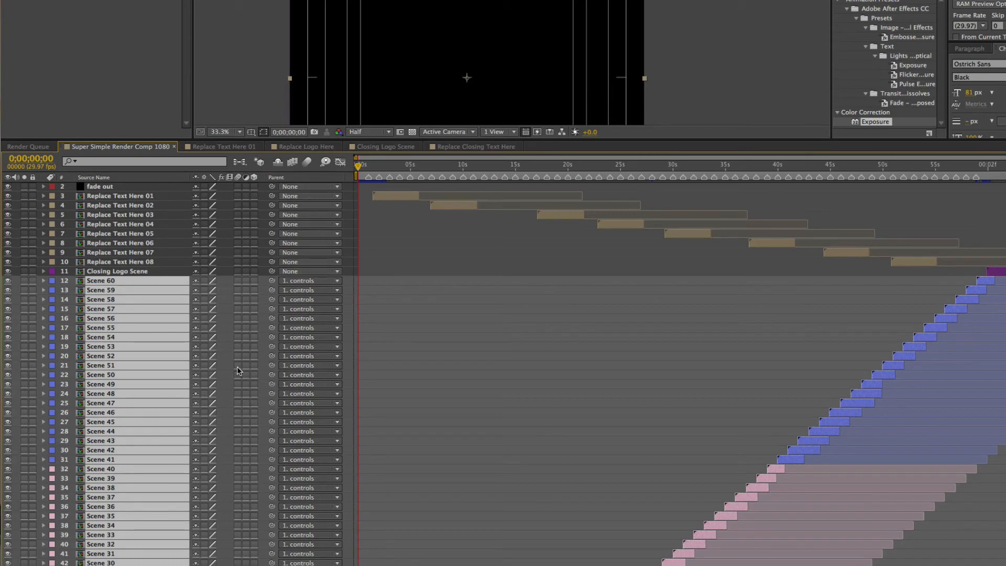
pyautogui.press('[')
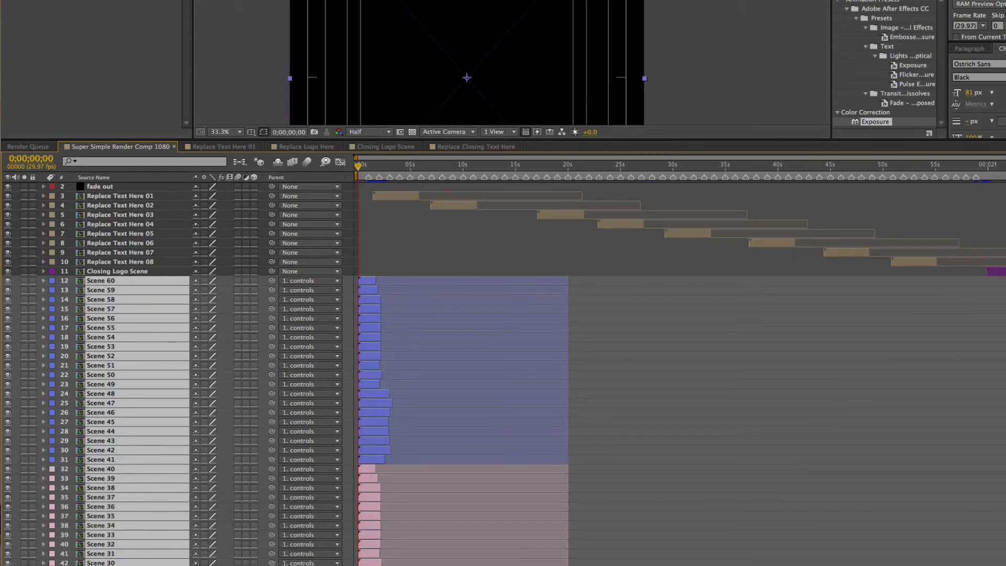
# Step: Extend the out points of all selected scene layers together, so that Scene 40 ends at about 5.5 seconds
pyautogui.scroll(-9, 178, 375)
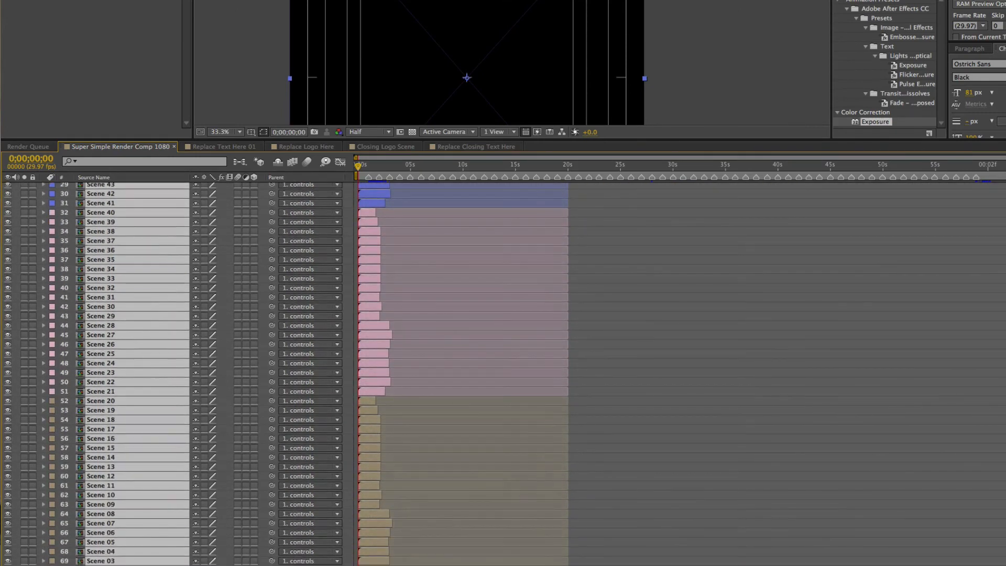
pyautogui.scroll(3, 355, 280)
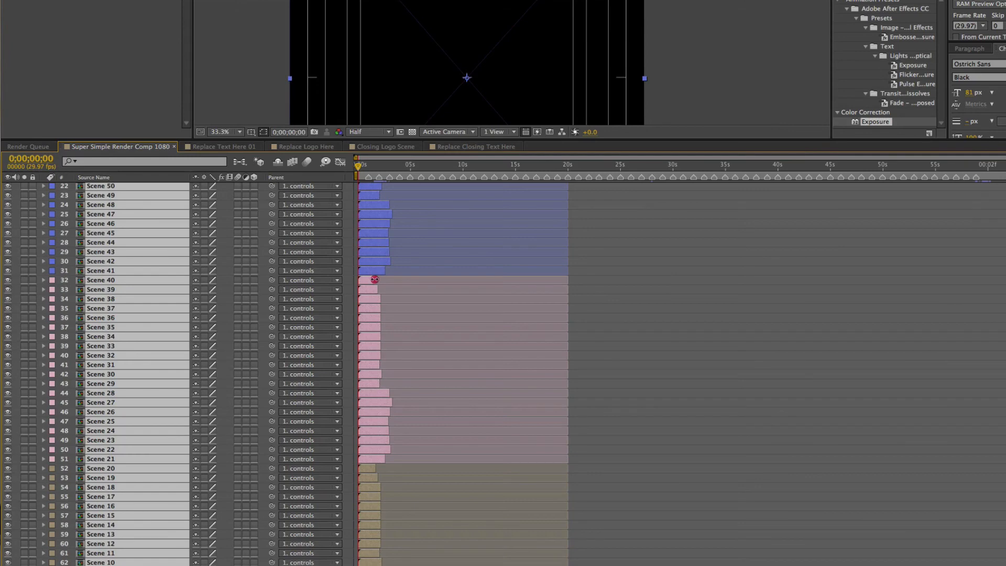
pyautogui.moveTo(374, 279); pyautogui.dragTo(417, 278)
pyautogui.scroll(5, 108, 305)
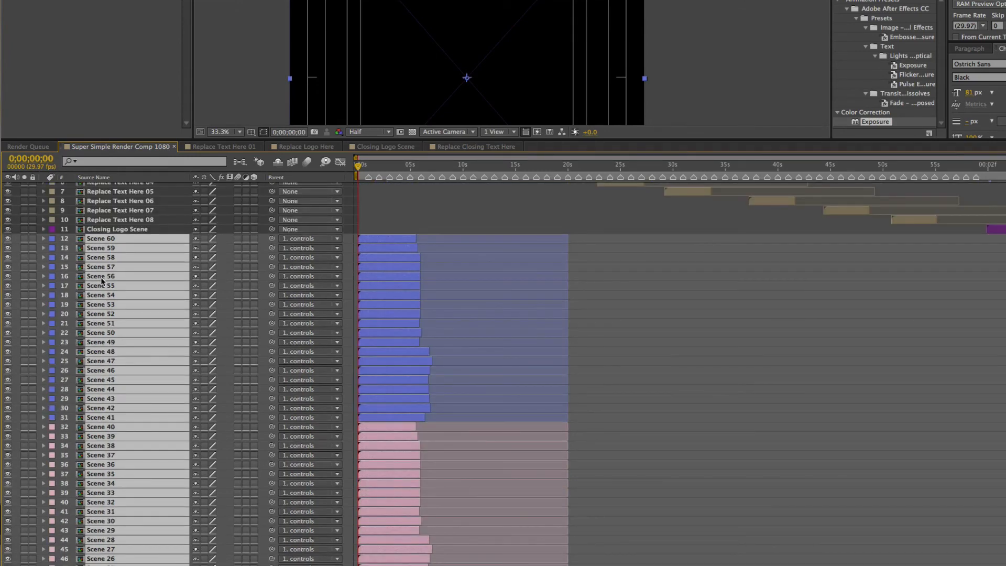
# Step: Sequence the selected scene layers with overlap enabled, a duration of 2 seconds and the transition off
pyautogui.rightClick(101, 277)
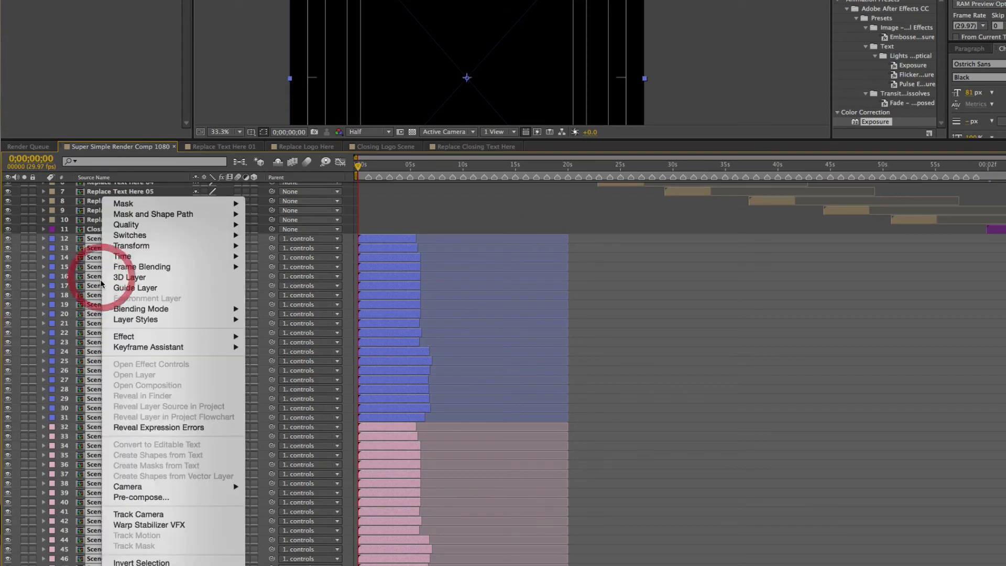
pyautogui.moveTo(151, 350)
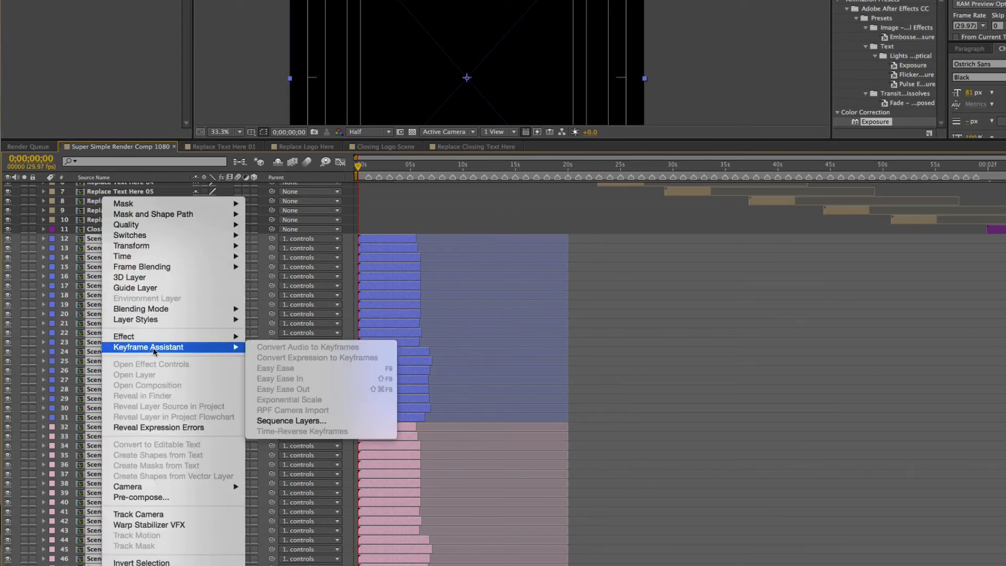
pyautogui.click(291, 421)
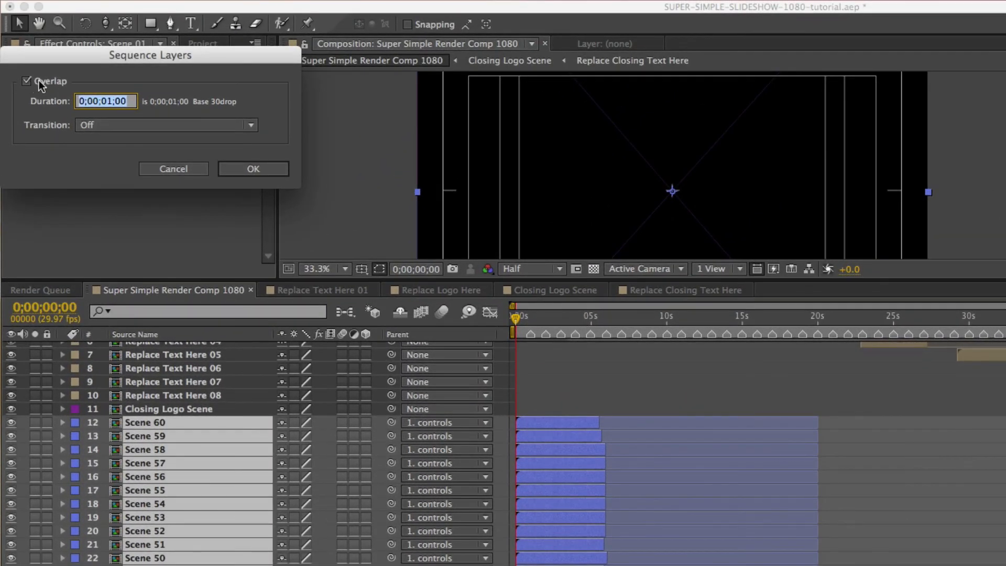
pyautogui.click(26, 81)
pyautogui.click(26, 82)
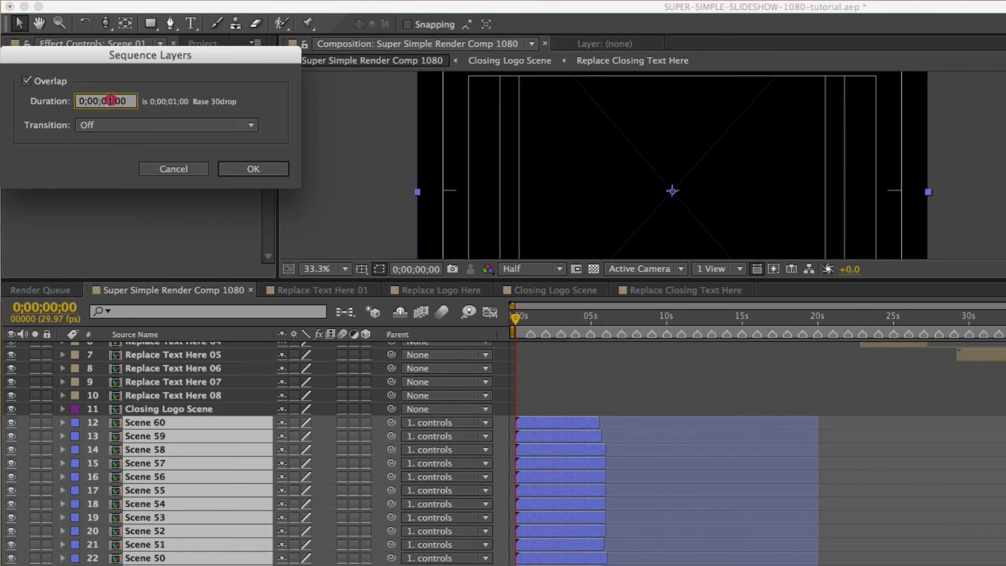
pyautogui.write('2')
pyautogui.click(253, 168)
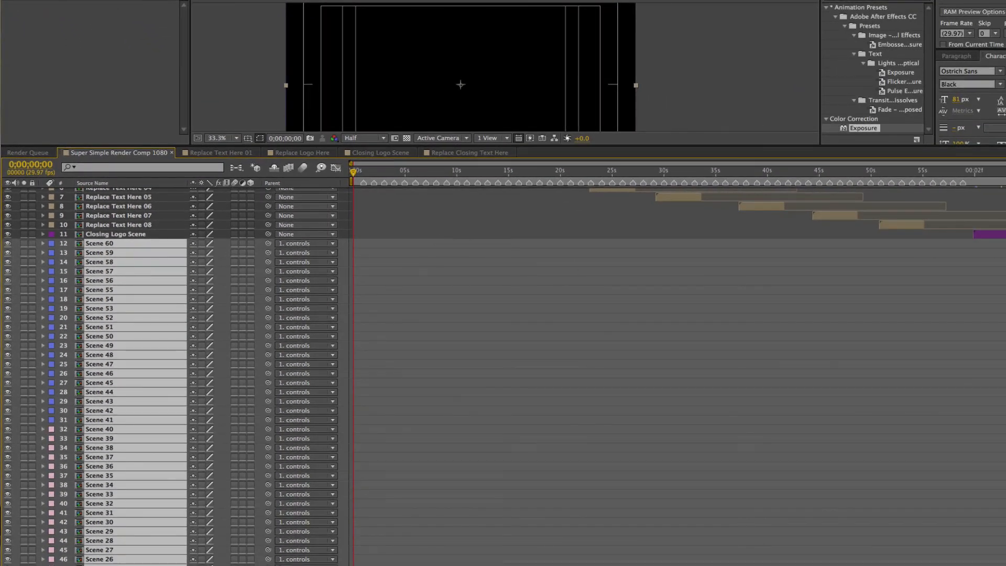
# Step: Deselect the scene layers and examine the sequenced timeline by scrubbing through the first scenes in an enlarged preview
pyautogui.scroll(-10, 502, 376)
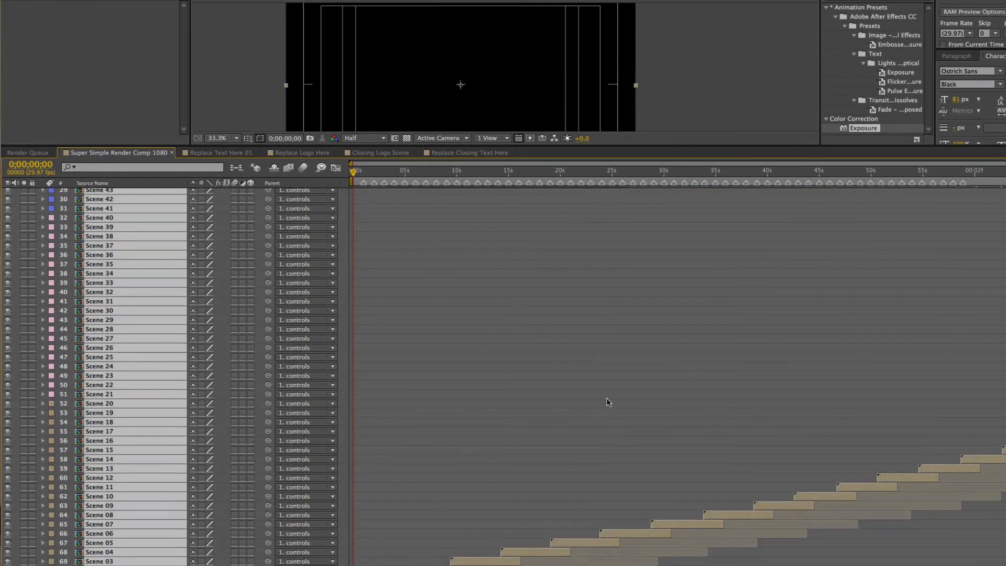
pyautogui.click(386, 308)
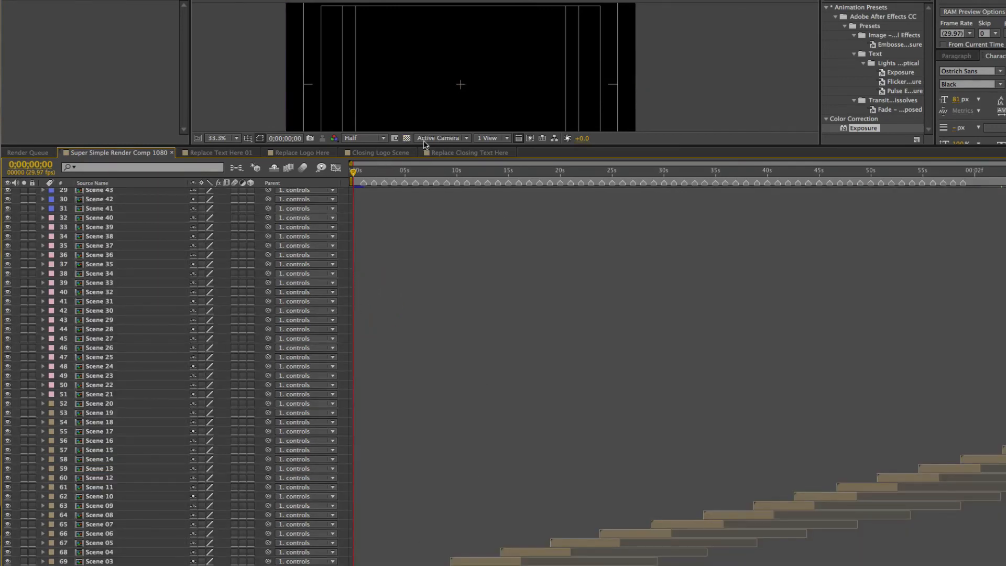
pyautogui.moveTo(426, 145); pyautogui.dragTo(395, 299)
pyautogui.moveTo(349, 322); pyautogui.dragTo(501, 361)
pyautogui.scroll(-6, 503, 453)
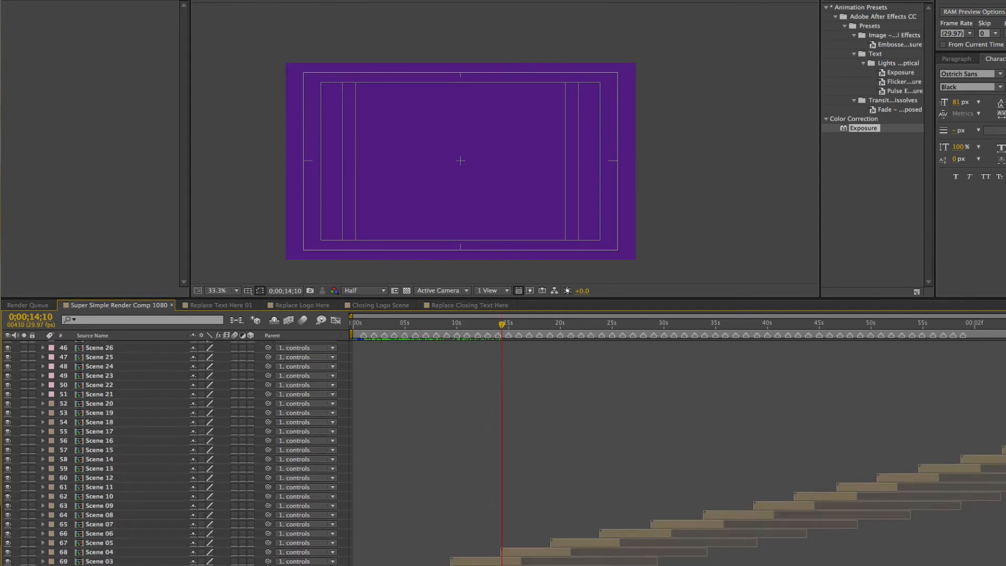
pyautogui.click(512, 555)
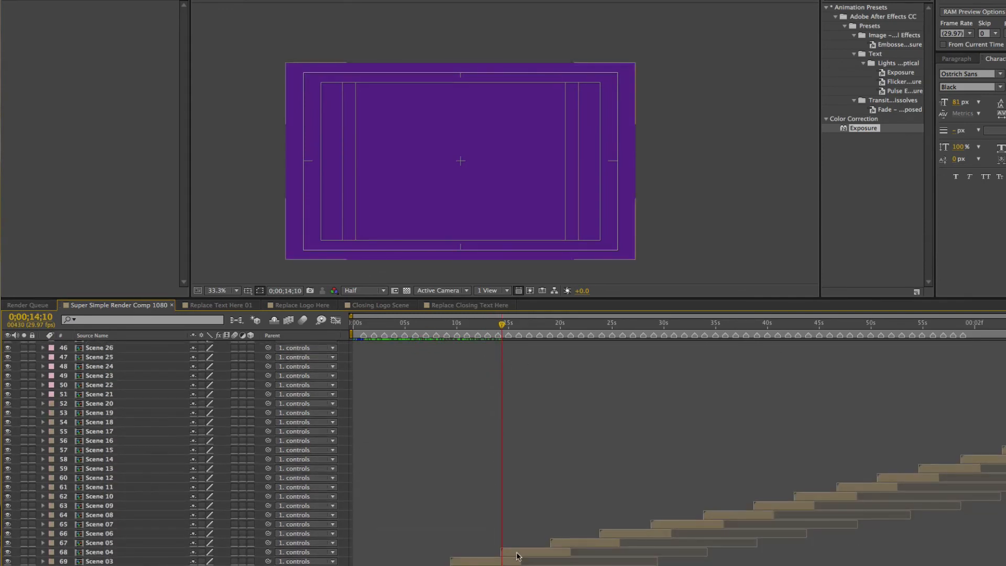
pyautogui.click(503, 324)
pyautogui.moveTo(503, 324); pyautogui.dragTo(571, 356)
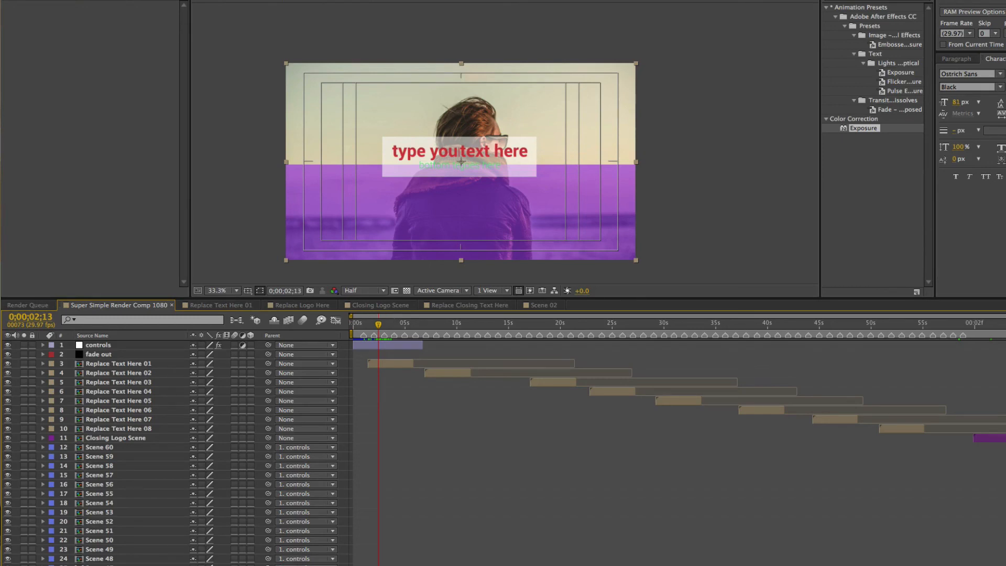
pyautogui.click(690, 0)
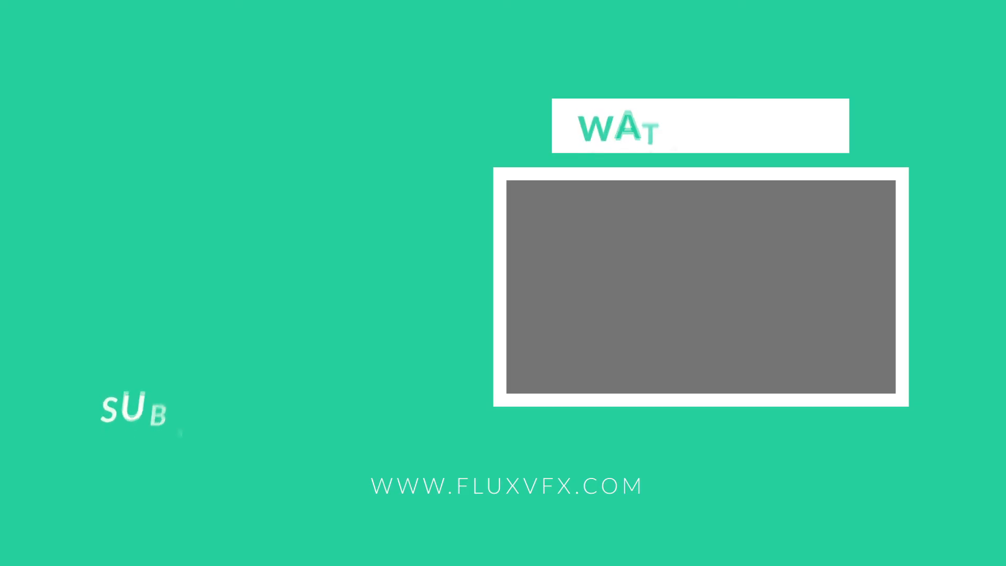